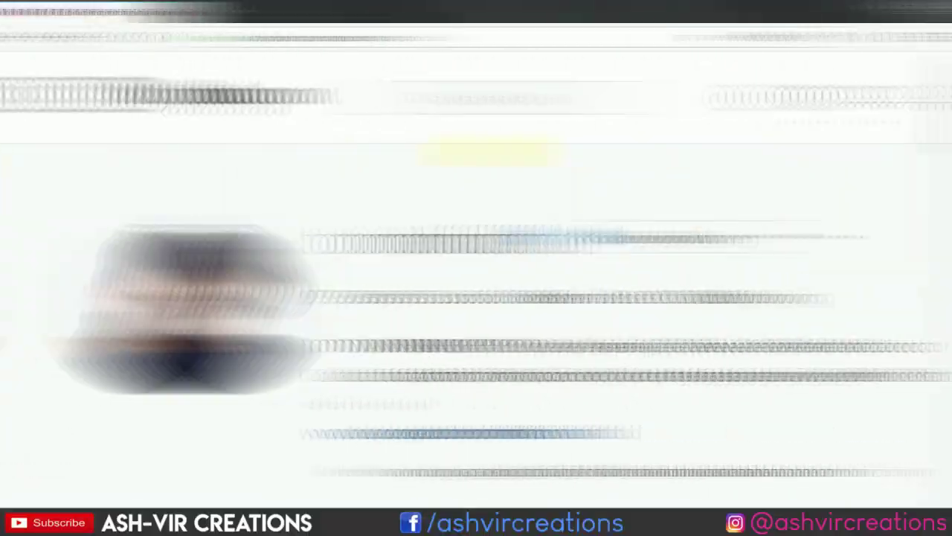
# Scroll to the lower rows of the photographer's Instagram grid and briefly preview one post
pyautogui.moveTo(943, 145)
pyautogui.mouseDown()
pyautogui.moveTo(945, 306)
pyautogui.moveTo(945, 276)
pyautogui.mouseUp()
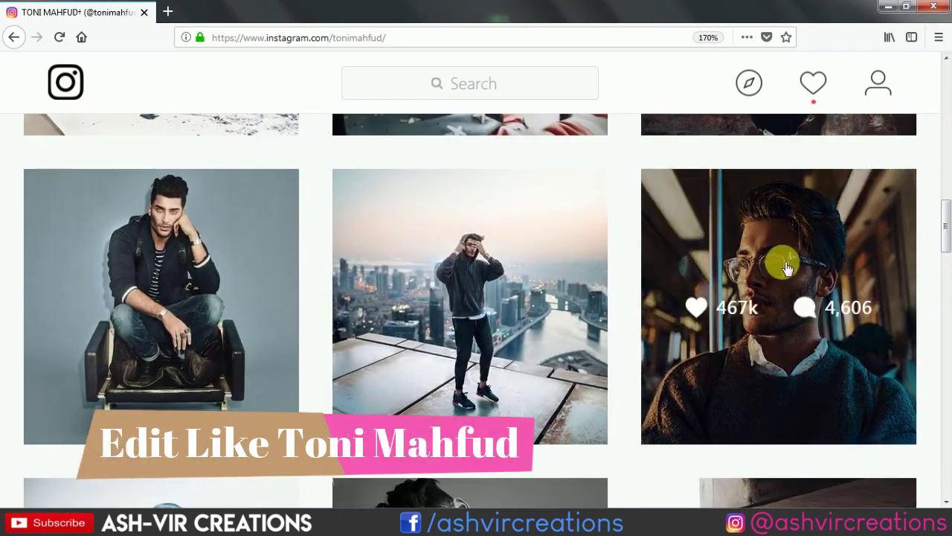
pyautogui.scroll(-5, 601, 298)
pyautogui.scroll(-3, 556, 258)
pyautogui.scroll(-1, 261, 219)
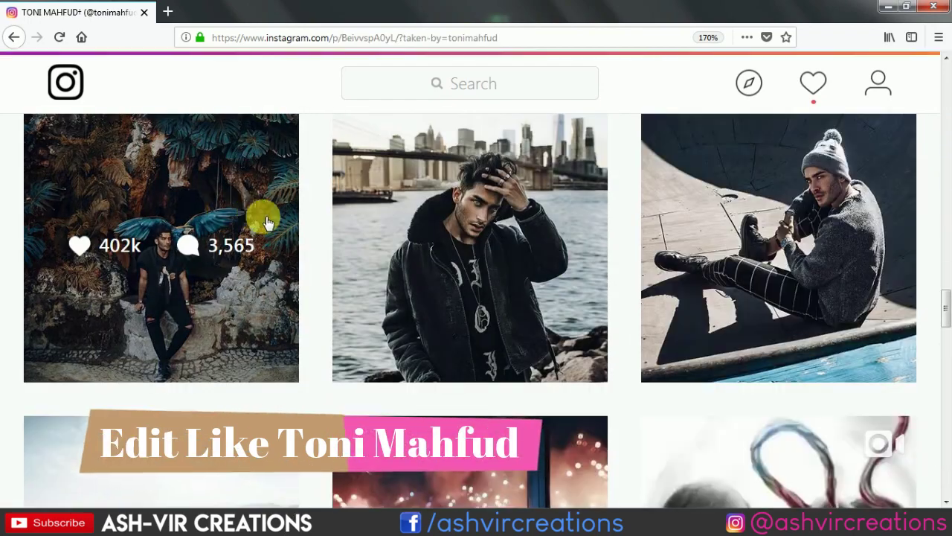
pyautogui.click(438, 216)
pyautogui.click(899, 80)
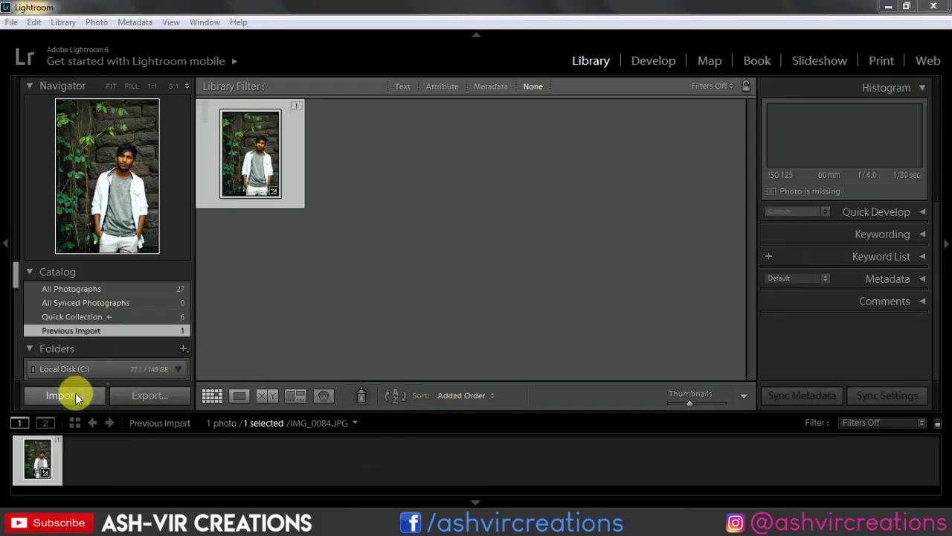
# Start a Lightroom import and choose a Desktop subfolder as the destination
pyautogui.click(75, 390)
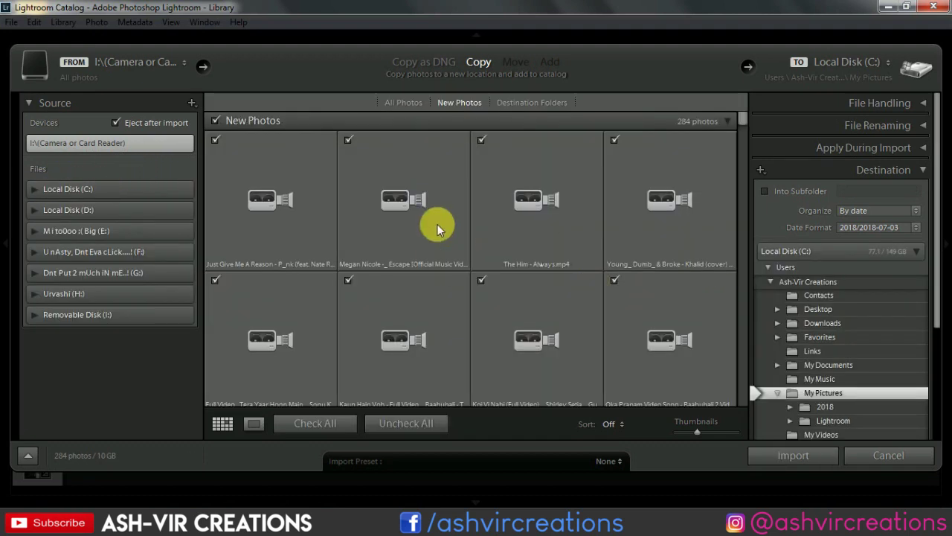
pyautogui.click(778, 309)
pyautogui.click(811, 336)
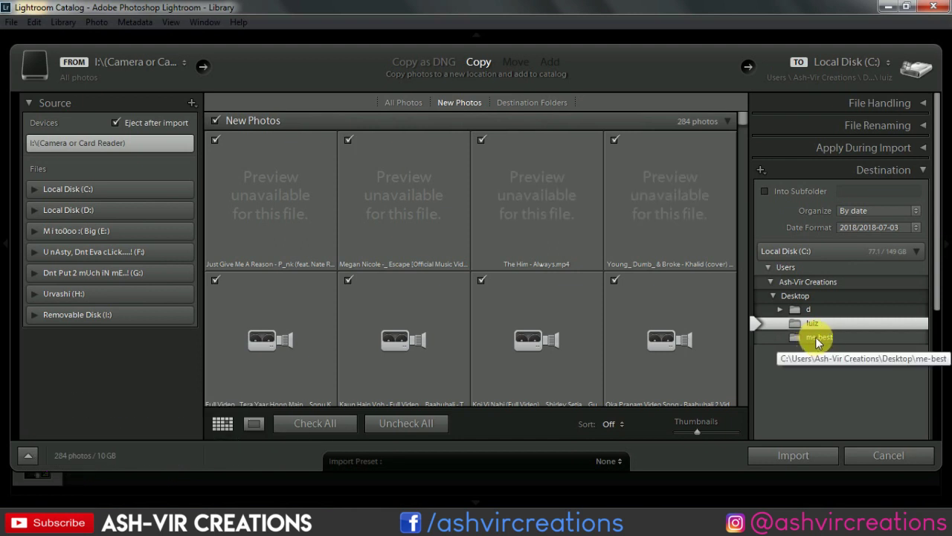
# Browse the source to the Desktop photo folder and import only DSC_0142.JPG, excluding the bokeh photo
pyautogui.click(34, 189)
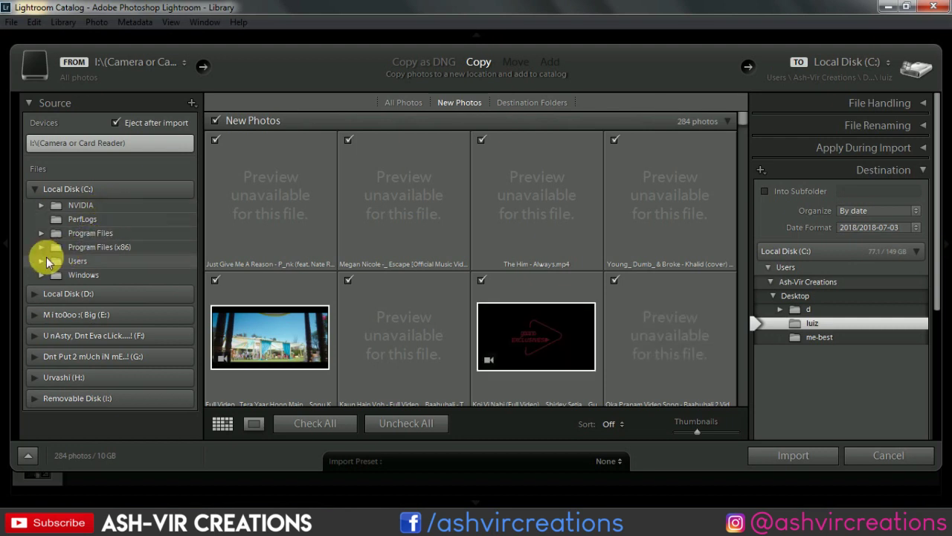
pyautogui.click(42, 261)
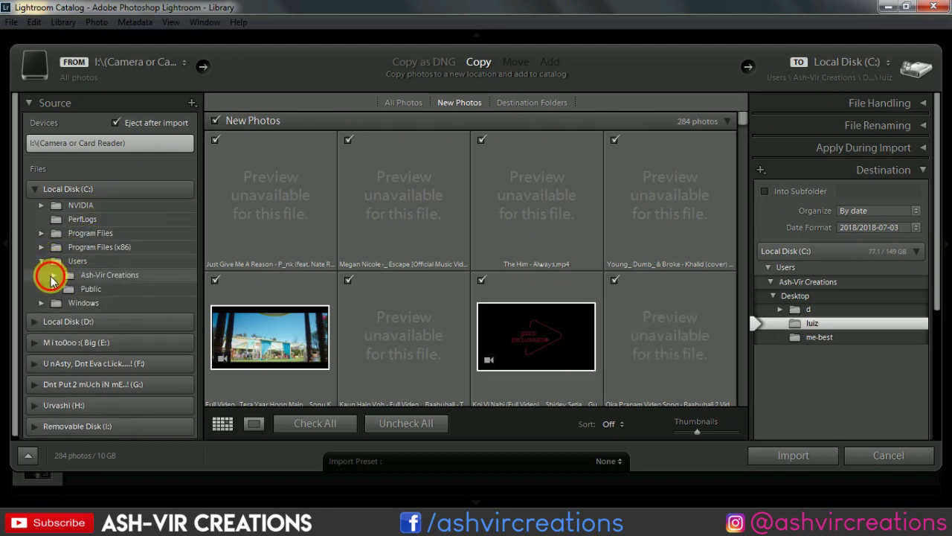
pyautogui.click(54, 274)
pyautogui.click(66, 304)
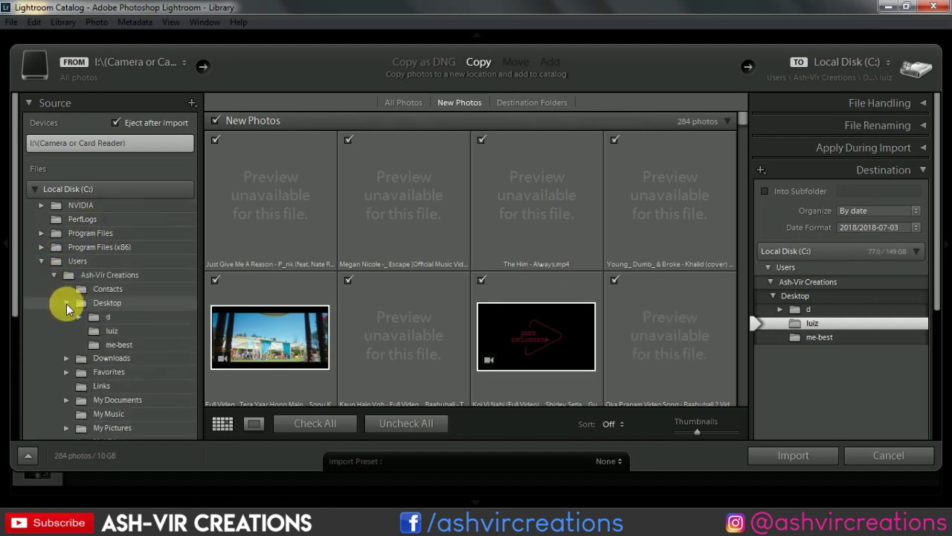
pyautogui.click(89, 317)
pyautogui.click(98, 331)
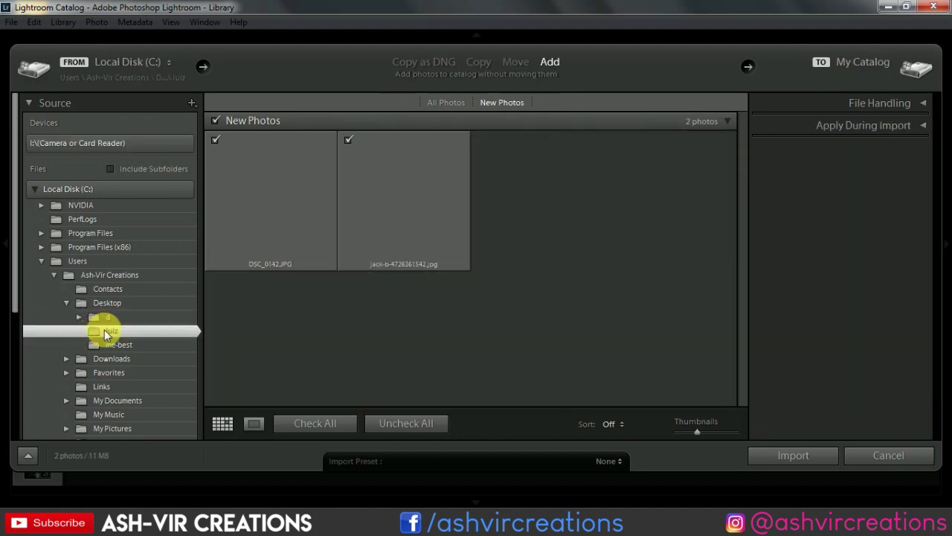
pyautogui.click(348, 141)
pyautogui.click(271, 148)
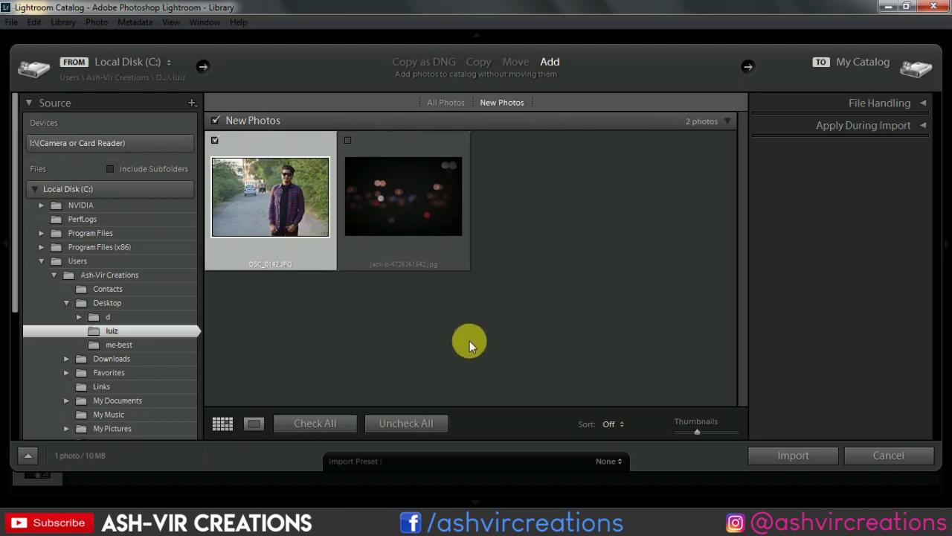
pyautogui.click(793, 456)
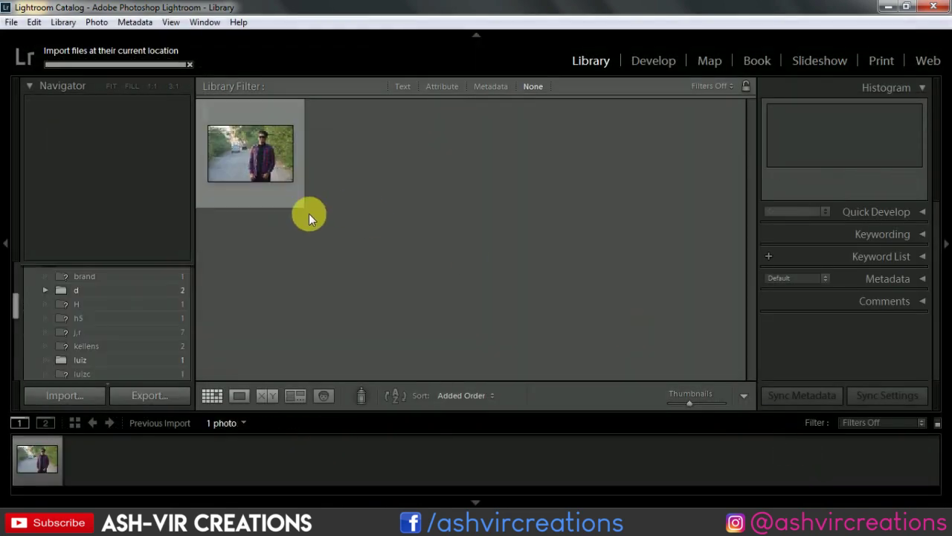
# Open DSC_0142.JPG in Develop and set Exposure −0.48, Contrast +5, Highlights +62, Shadows +67, Whites +21, Blacks −2
pyautogui.click(266, 151)
pyautogui.click(634, 60)
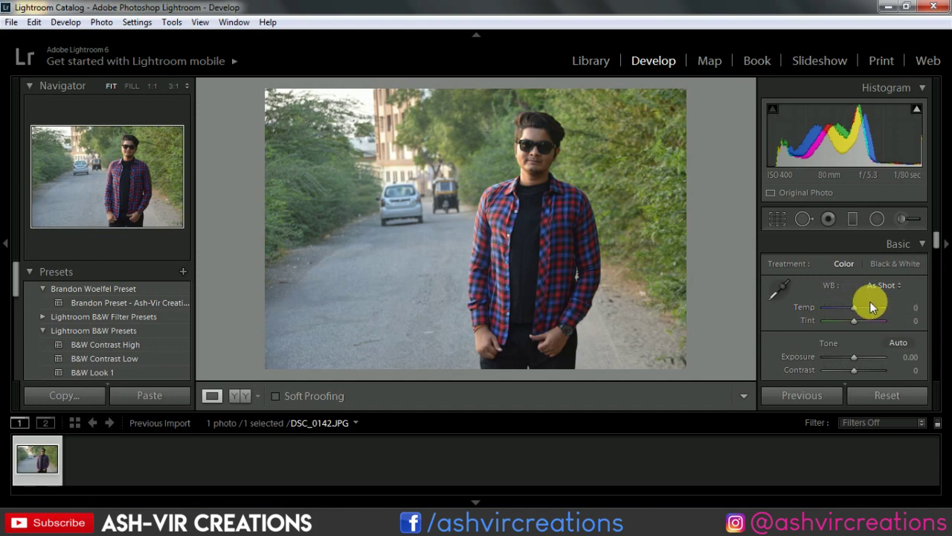
pyautogui.moveTo(936, 242); pyautogui.dragTo(935, 245)
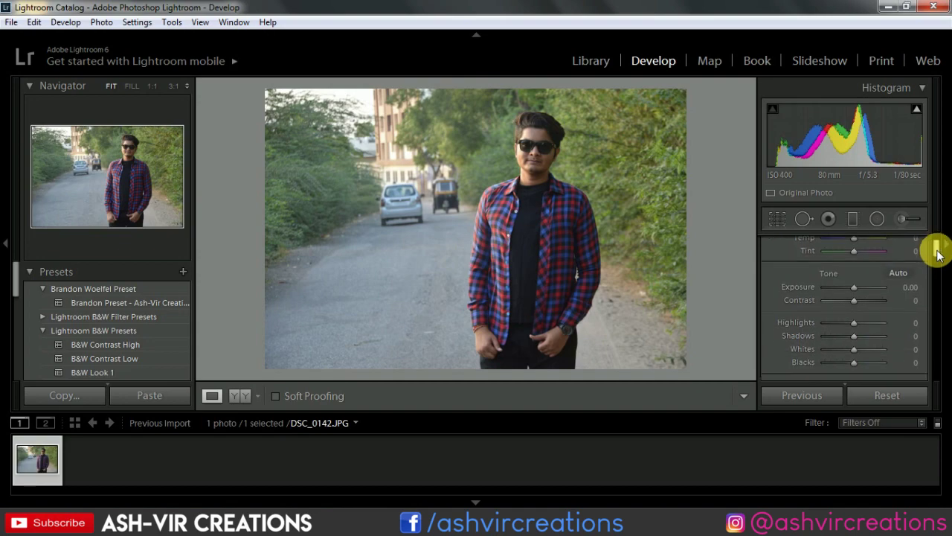
pyautogui.moveTo(847, 290)
pyautogui.mouseDown()
pyautogui.moveTo(860, 302)
pyautogui.moveTo(843, 305)
pyautogui.moveTo(855, 305)
pyautogui.moveTo(851, 319)
pyautogui.moveTo(871, 319)
pyautogui.moveTo(871, 337)
pyautogui.moveTo(858, 336)
pyautogui.moveTo(875, 341)
pyautogui.moveTo(843, 340)
pyautogui.moveTo(876, 344)
pyautogui.moveTo(836, 364)
pyautogui.moveTo(853, 367)
pyautogui.mouseUp()
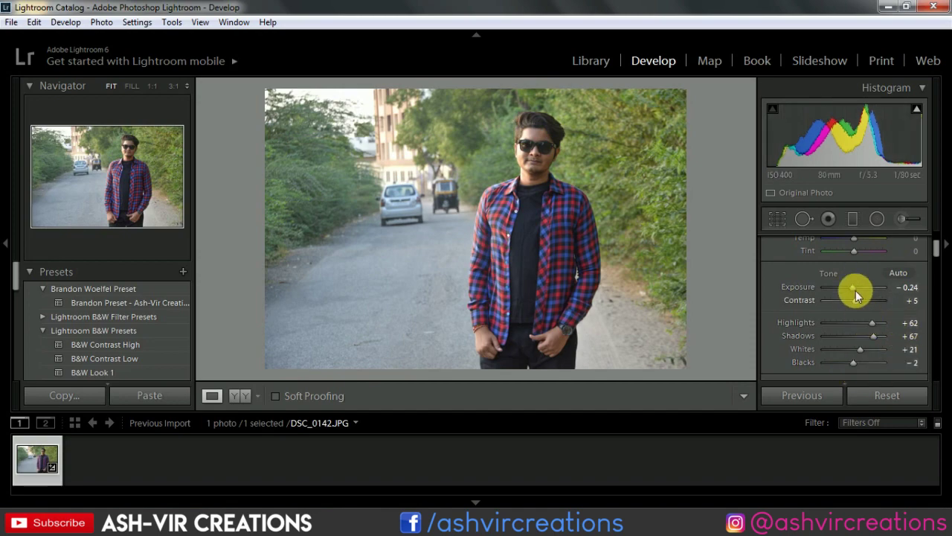
pyautogui.moveTo(850, 286); pyautogui.dragTo(848, 288)
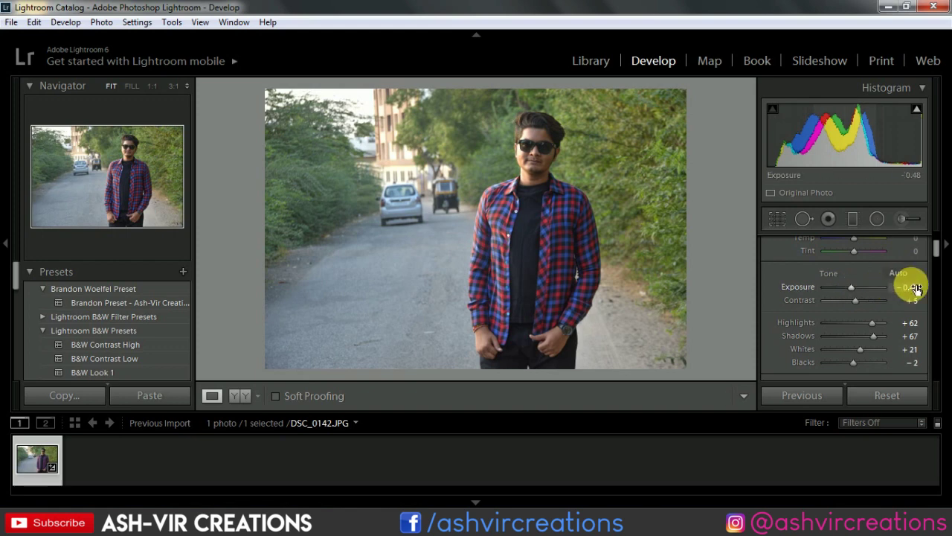
pyautogui.moveTo(936, 256); pyautogui.dragTo(931, 278)
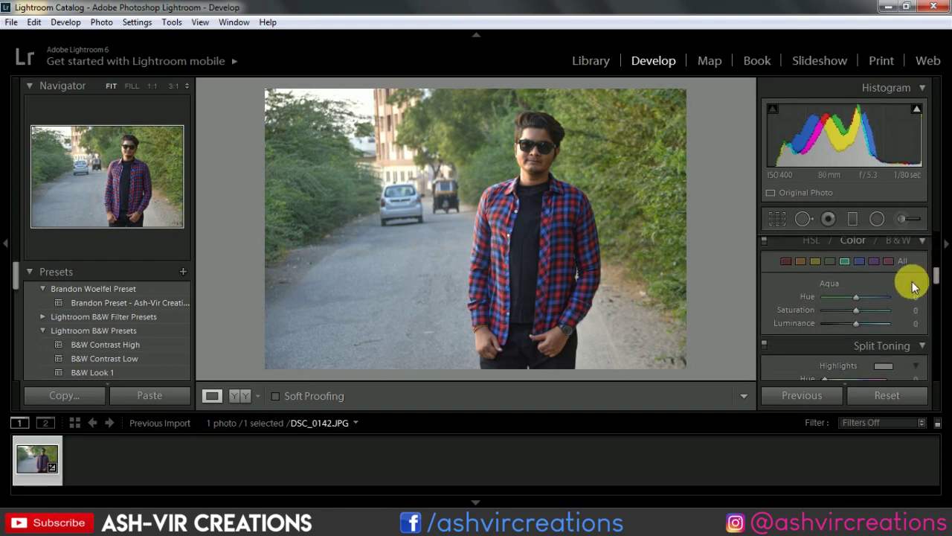
# In the Color panel give greens Hue +36, Saturation −64, Luminance −29, and nudge aqua Hue to +4
pyautogui.click(861, 238)
pyautogui.click(861, 238)
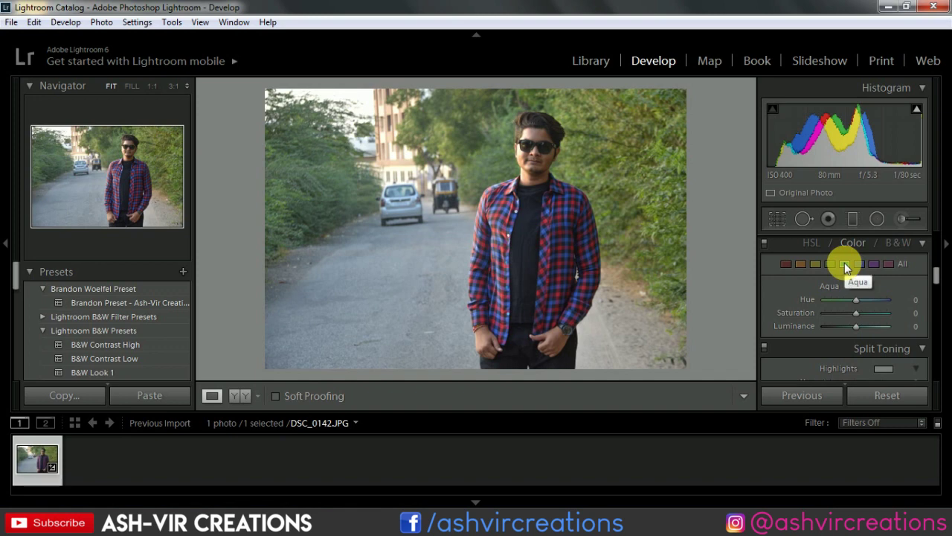
pyautogui.click(844, 262)
pyautogui.scroll(-2, 874, 288)
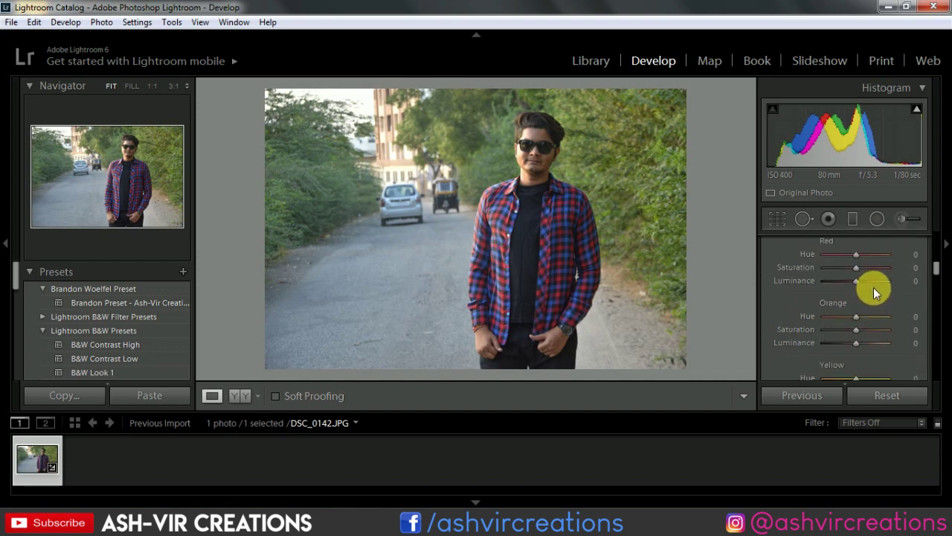
pyautogui.scroll(2, 873, 287)
pyautogui.click(844, 264)
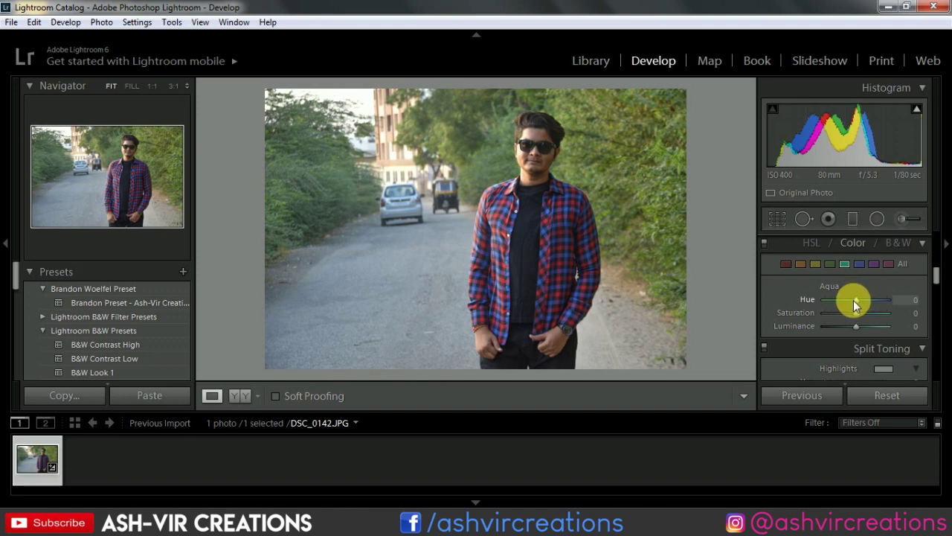
pyautogui.moveTo(854, 305)
pyautogui.mouseDown()
pyautogui.moveTo(879, 301)
pyautogui.moveTo(836, 308)
pyautogui.moveTo(838, 324)
pyautogui.moveTo(851, 325)
pyautogui.mouseUp()
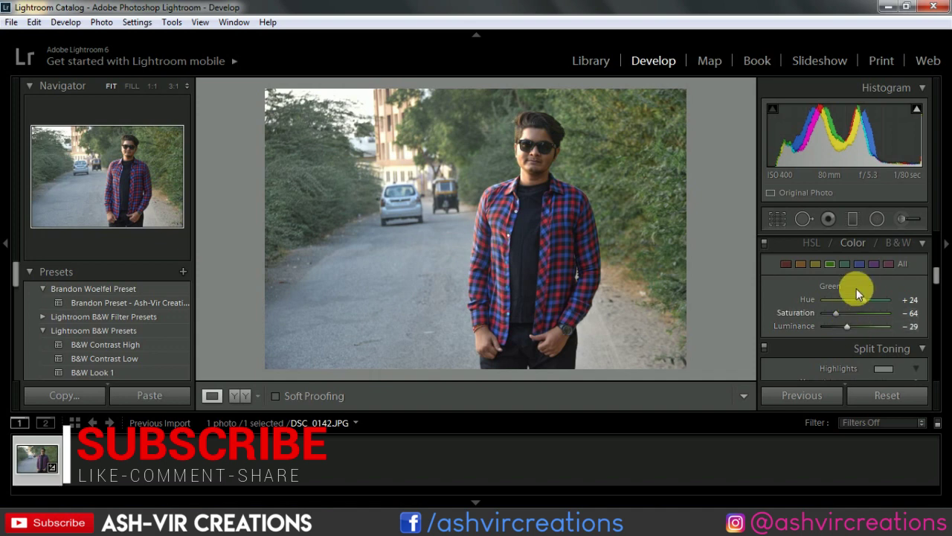
pyautogui.moveTo(863, 299)
pyautogui.mouseDown()
pyautogui.moveTo(847, 298)
pyautogui.moveTo(876, 303)
pyautogui.moveTo(834, 299)
pyautogui.moveTo(891, 307)
pyautogui.moveTo(856, 312)
pyautogui.mouseUp()
pyautogui.click(846, 265)
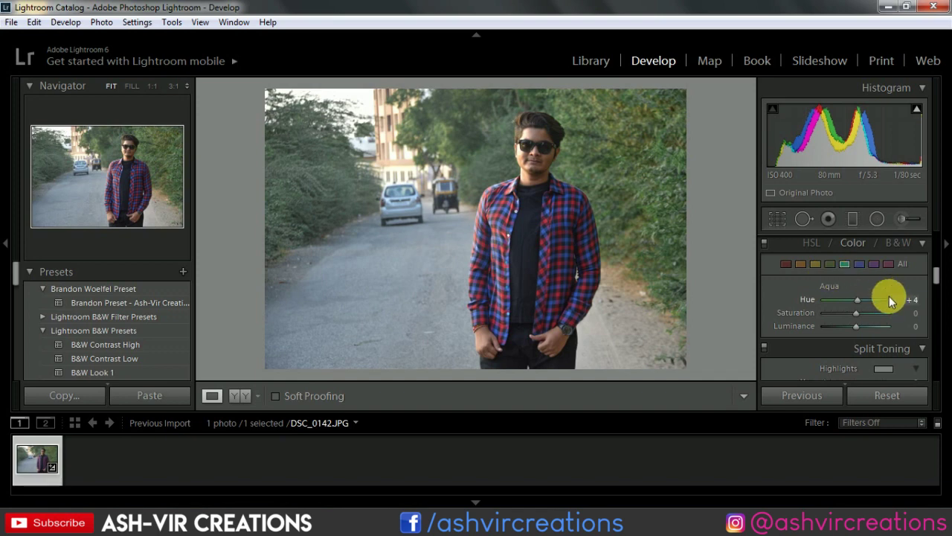
# Add a Highlight Priority post-crop vignette with Amount −50, Midpoint 36, Roundness +67, Feather 100
pyautogui.moveTo(936, 276); pyautogui.dragTo(935, 336)
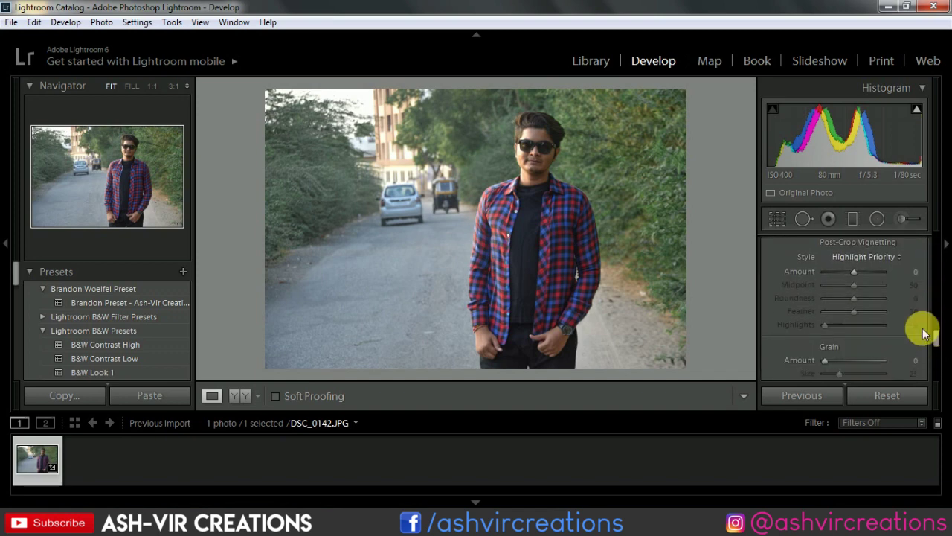
pyautogui.moveTo(852, 274)
pyautogui.mouseDown()
pyautogui.moveTo(832, 271)
pyautogui.moveTo(834, 291)
pyautogui.moveTo(854, 289)
pyautogui.moveTo(837, 297)
pyautogui.moveTo(882, 305)
pyautogui.moveTo(850, 311)
pyautogui.moveTo(841, 289)
pyautogui.moveTo(842, 312)
pyautogui.moveTo(898, 319)
pyautogui.mouseUp()
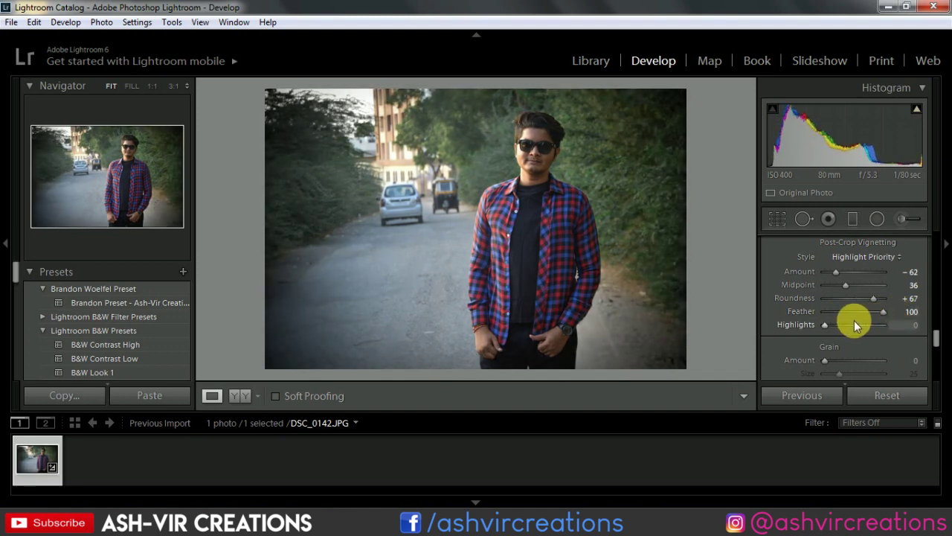
pyautogui.moveTo(835, 267)
pyautogui.mouseDown()
pyautogui.moveTo(851, 267)
pyautogui.moveTo(839, 270)
pyautogui.mouseUp()
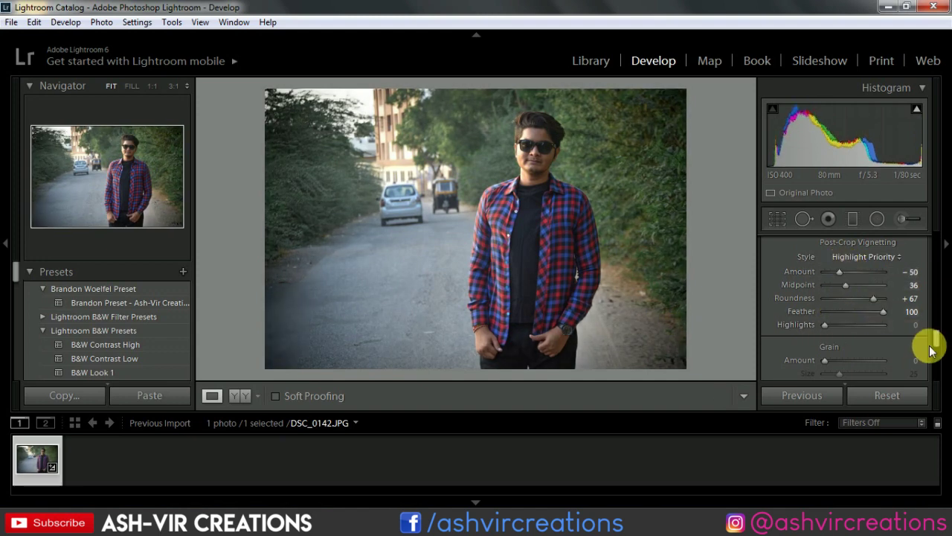
# In Camera Calibration, set Green Primary Hue to +100 and Blue Primary Saturation to +14
pyautogui.moveTo(937, 352); pyautogui.dragTo(935, 377)
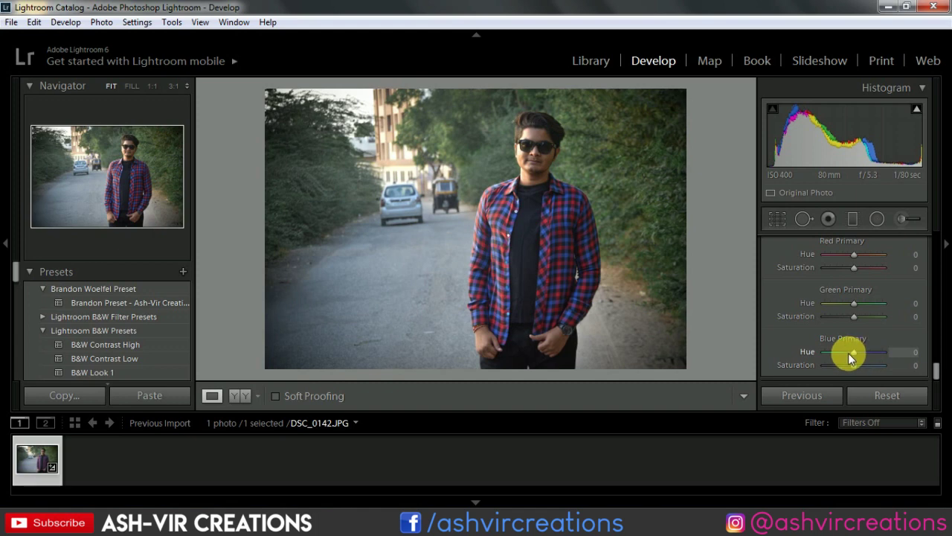
pyautogui.moveTo(848, 352)
pyautogui.mouseDown()
pyautogui.moveTo(827, 351)
pyautogui.moveTo(835, 355)
pyautogui.mouseUp()
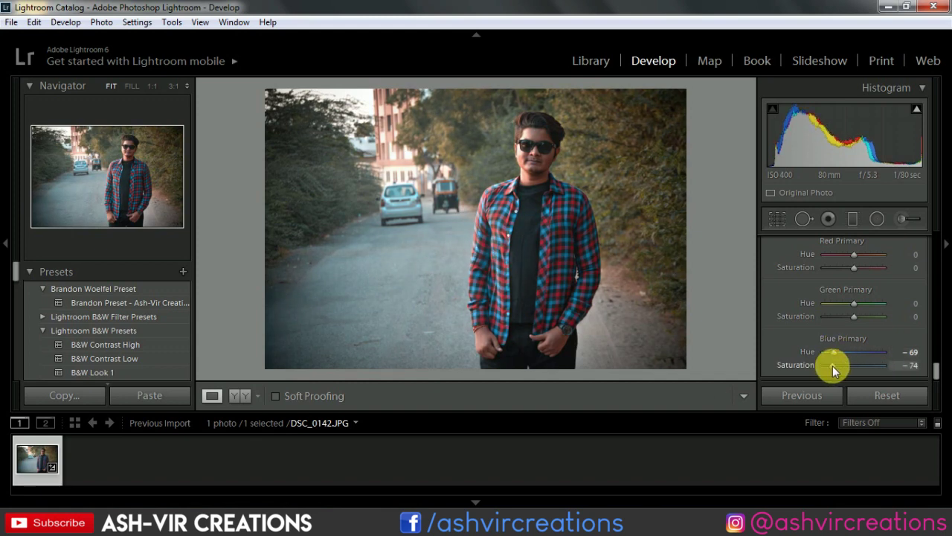
pyautogui.moveTo(833, 366); pyautogui.dragTo(847, 367)
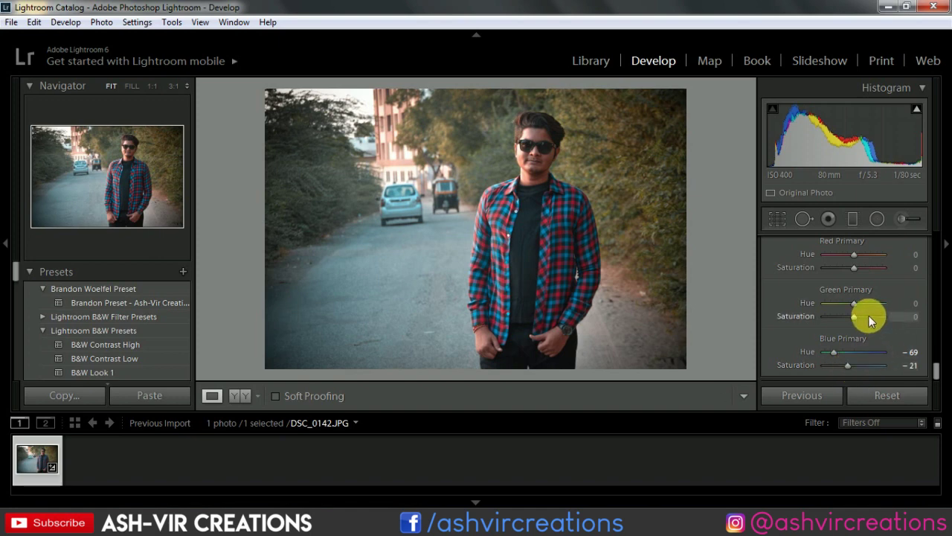
pyautogui.moveTo(850, 305)
pyautogui.mouseDown()
pyautogui.moveTo(832, 296)
pyautogui.moveTo(892, 305)
pyautogui.mouseUp()
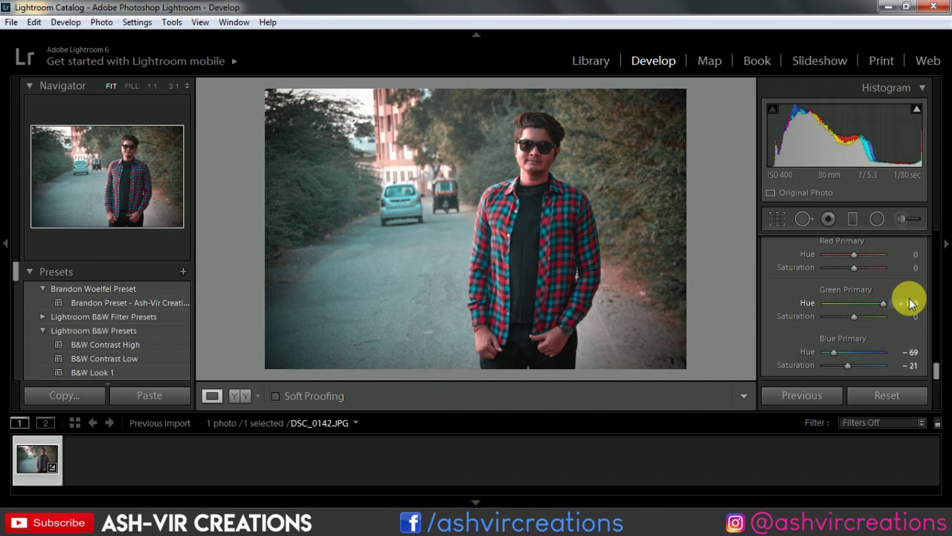
pyautogui.moveTo(861, 305)
pyautogui.mouseDown()
pyautogui.moveTo(850, 302)
pyautogui.moveTo(898, 311)
pyautogui.moveTo(832, 316)
pyautogui.moveTo(854, 321)
pyautogui.mouseUp()
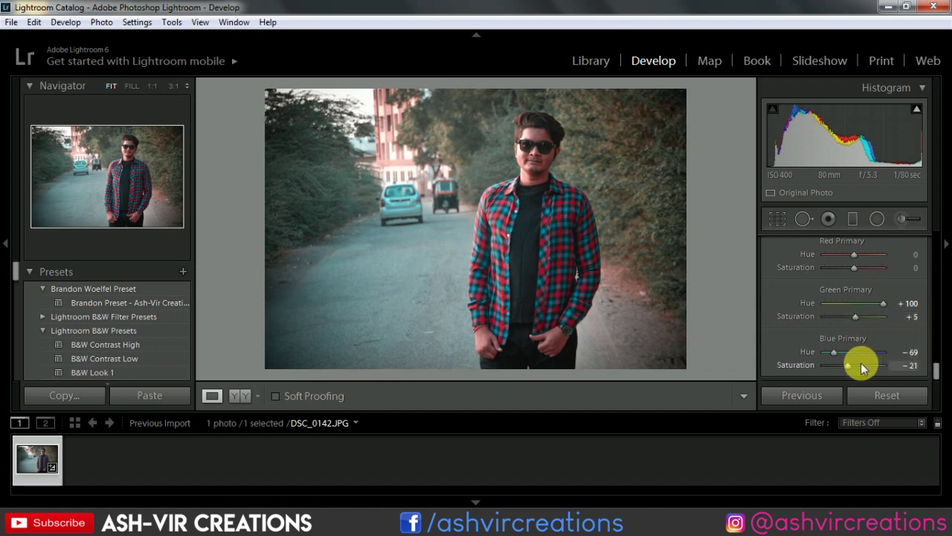
pyautogui.moveTo(853, 367); pyautogui.dragTo(861, 363)
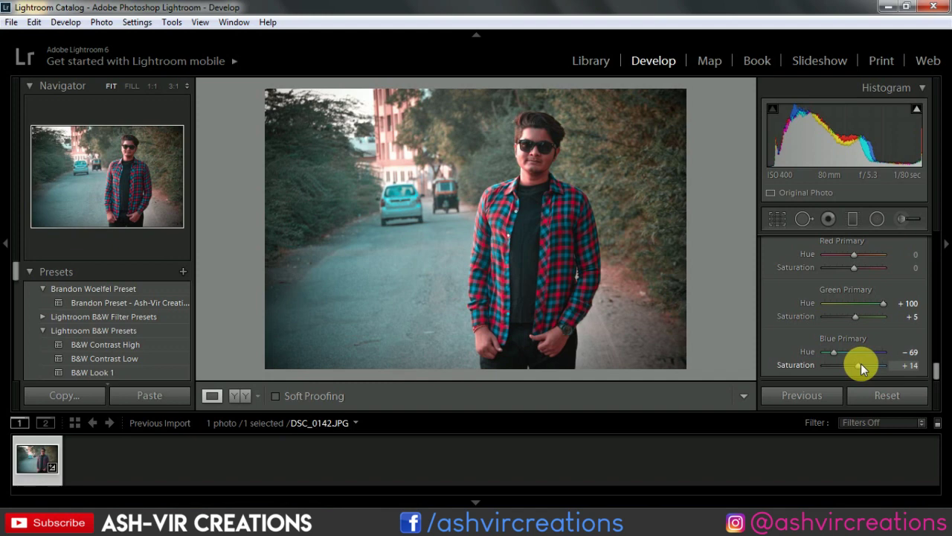
# Set Red Primary Hue to +52 and Shadows Tint to −71
pyautogui.moveTo(937, 365); pyautogui.dragTo(937, 361)
pyautogui.scroll(1, 937, 361)
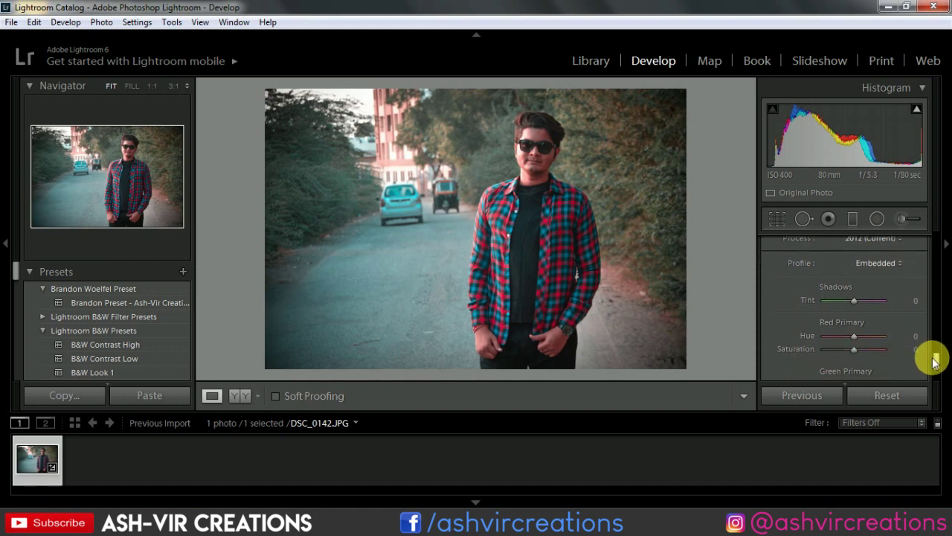
pyautogui.moveTo(854, 336)
pyautogui.mouseDown()
pyautogui.moveTo(873, 336)
pyautogui.moveTo(842, 345)
pyautogui.moveTo(854, 351)
pyautogui.mouseUp()
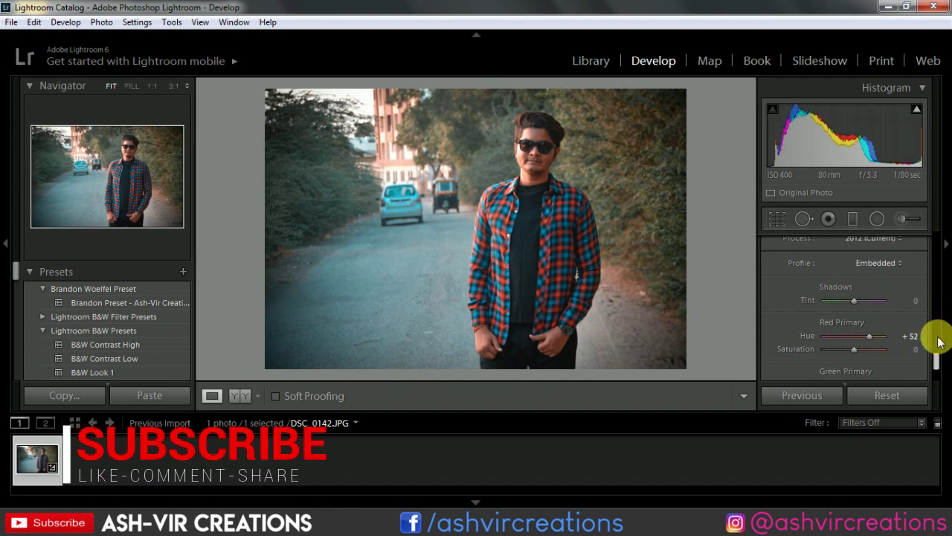
pyautogui.moveTo(857, 299)
pyautogui.mouseDown()
pyautogui.moveTo(877, 302)
pyautogui.moveTo(804, 306)
pyautogui.moveTo(904, 317)
pyautogui.moveTo(785, 319)
pyautogui.moveTo(934, 333)
pyautogui.moveTo(832, 334)
pyautogui.mouseUp()
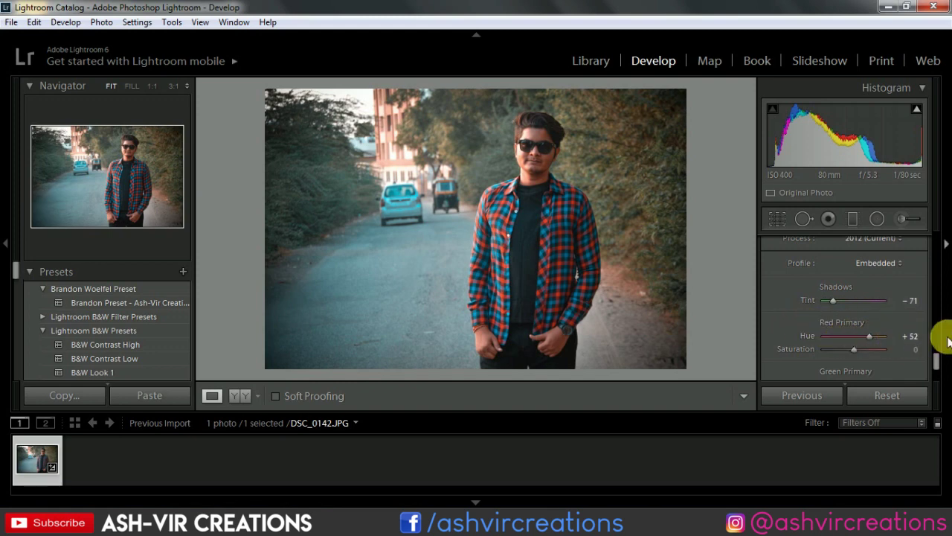
pyautogui.moveTo(936, 360); pyautogui.dragTo(937, 349)
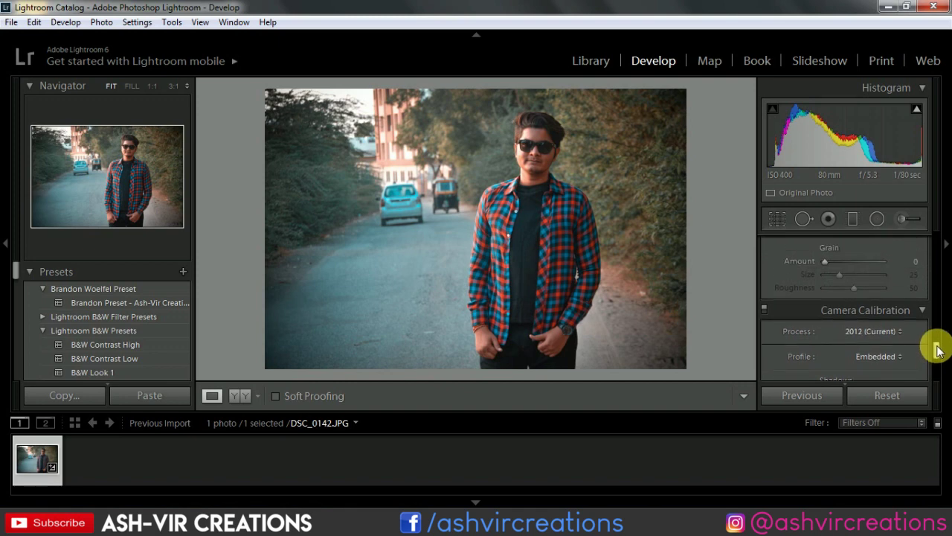
# Darken the HSL Green Luminance to −29
pyautogui.moveTo(937, 351); pyautogui.dragTo(936, 321)
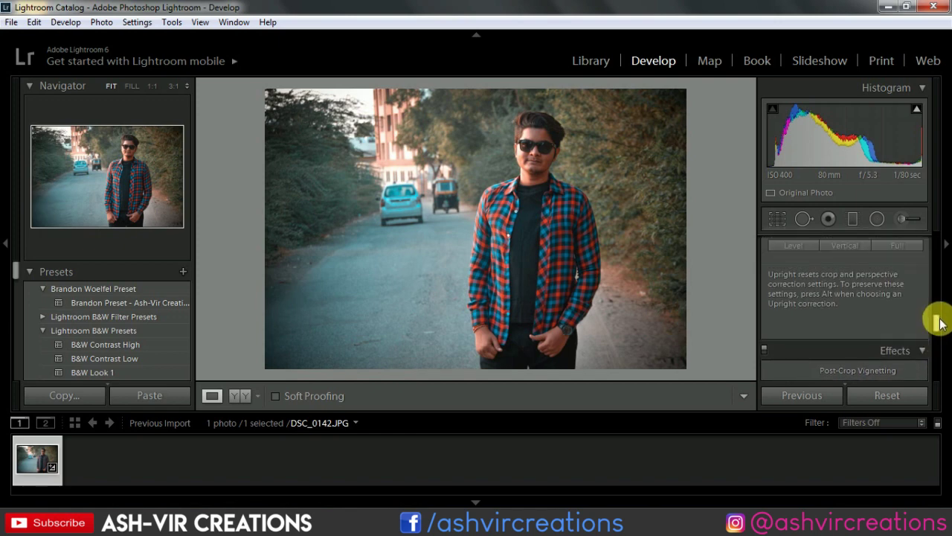
pyautogui.moveTo(939, 321); pyautogui.dragTo(936, 299)
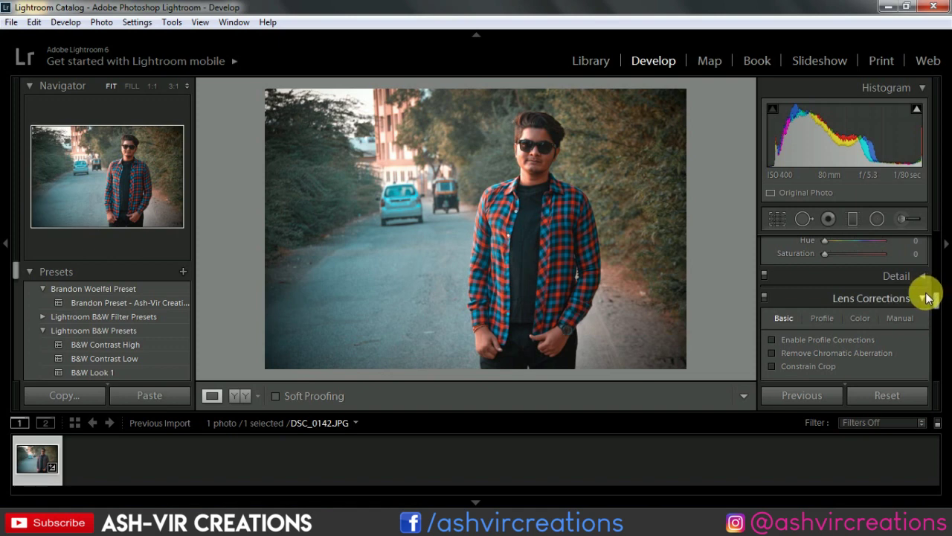
pyautogui.moveTo(935, 305); pyautogui.dragTo(935, 287)
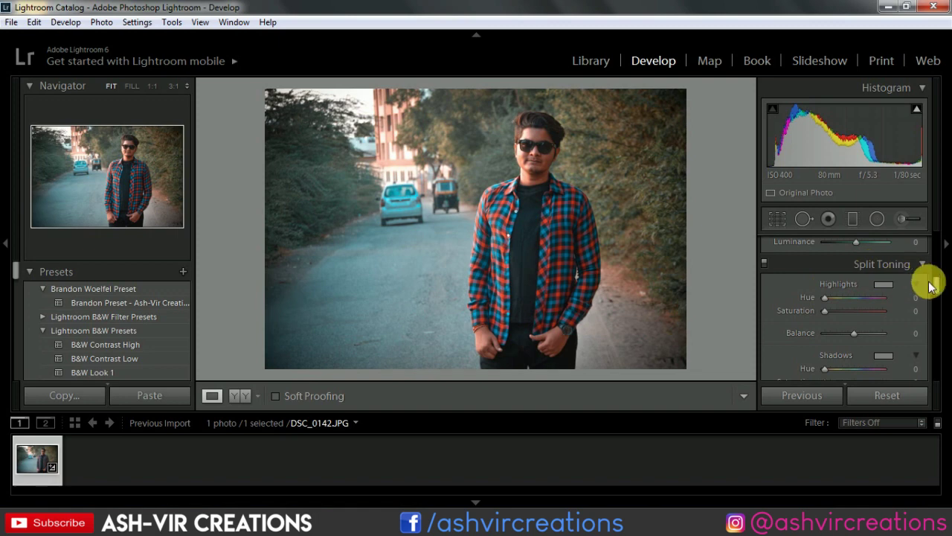
pyautogui.scroll(3, 929, 285)
pyautogui.scroll(2, 924, 288)
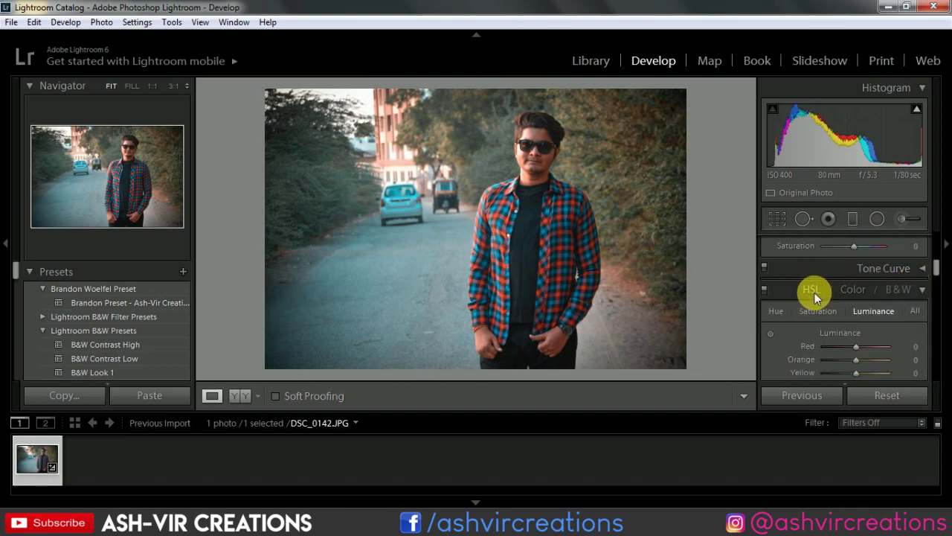
pyautogui.scroll(-2, 815, 293)
pyautogui.moveTo(855, 284); pyautogui.dragTo(841, 284)
pyautogui.scroll(1, 840, 284)
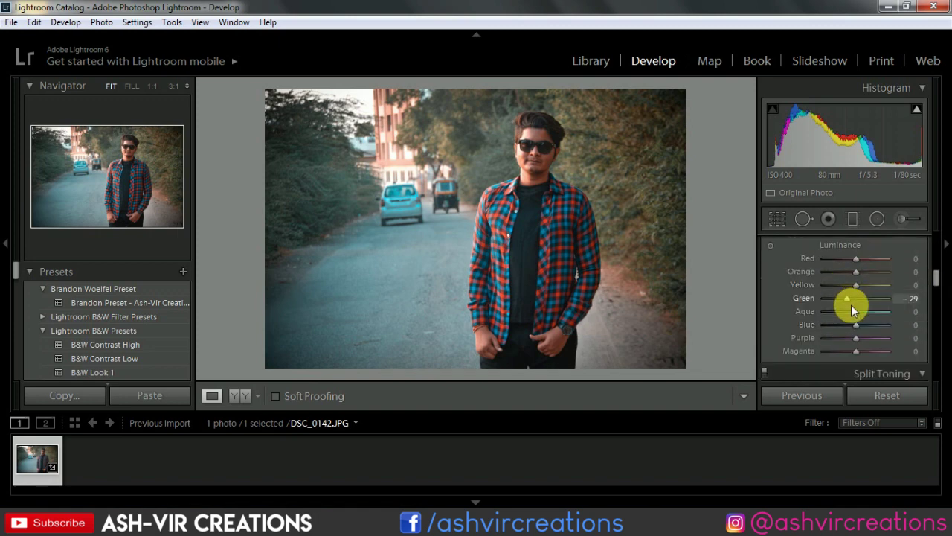
pyautogui.scroll(1, 851, 305)
pyautogui.scroll(2, 858, 313)
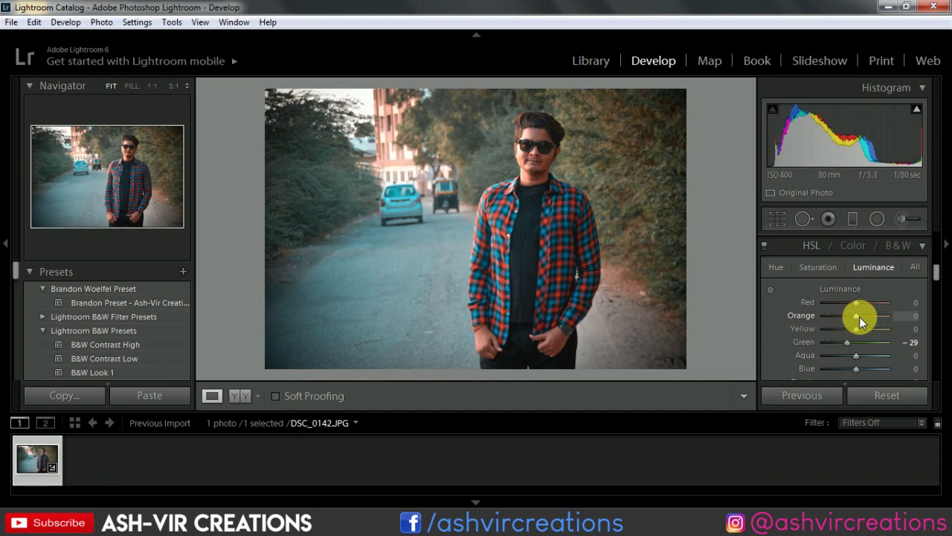
# Shift HSL hues to Blue −38, Orange +22 and Yellow −56, turning the road teal
pyautogui.click(777, 267)
pyautogui.scroll(-1, 833, 298)
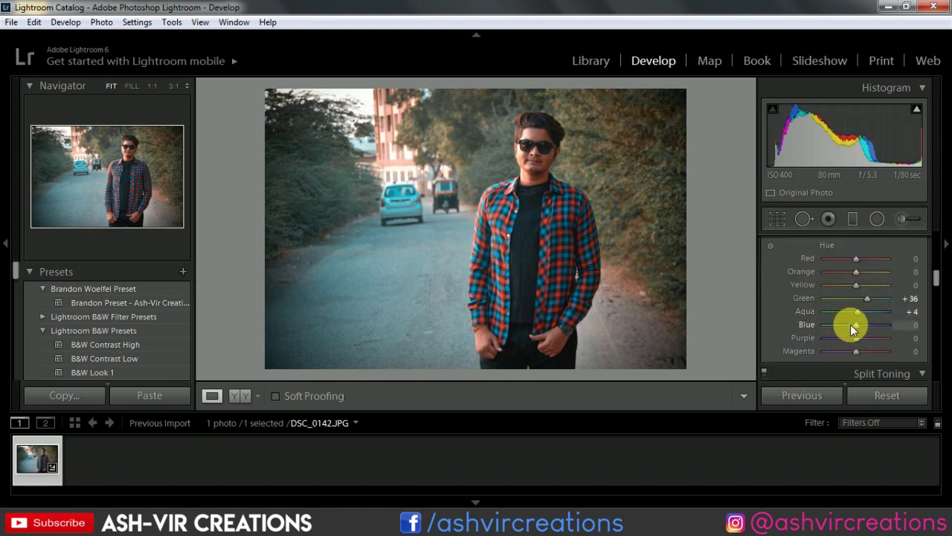
pyautogui.moveTo(849, 324); pyautogui.dragTo(845, 326)
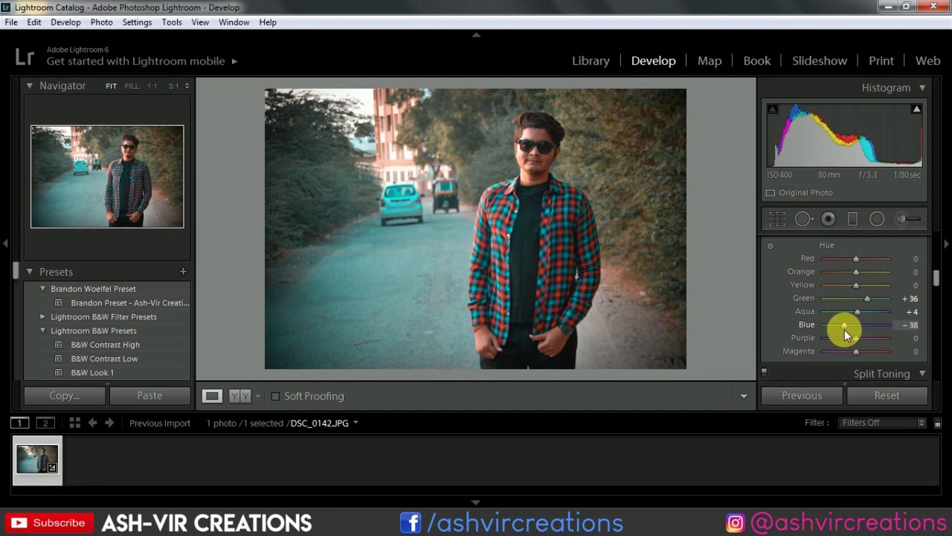
pyautogui.moveTo(855, 272)
pyautogui.mouseDown()
pyautogui.moveTo(843, 272)
pyautogui.moveTo(863, 273)
pyautogui.mouseUp()
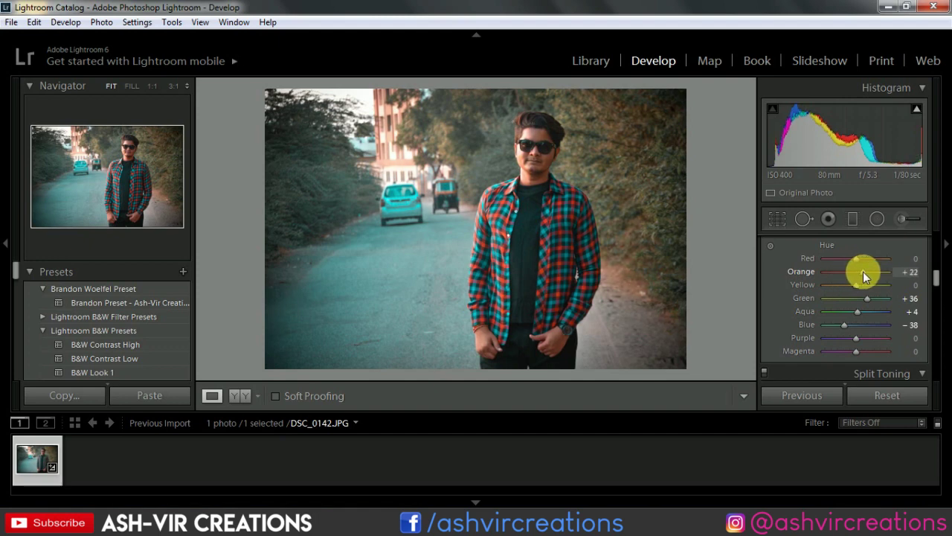
pyautogui.moveTo(856, 285)
pyautogui.mouseDown()
pyautogui.moveTo(841, 283)
pyautogui.moveTo(864, 288)
pyautogui.moveTo(819, 288)
pyautogui.moveTo(836, 291)
pyautogui.mouseUp()
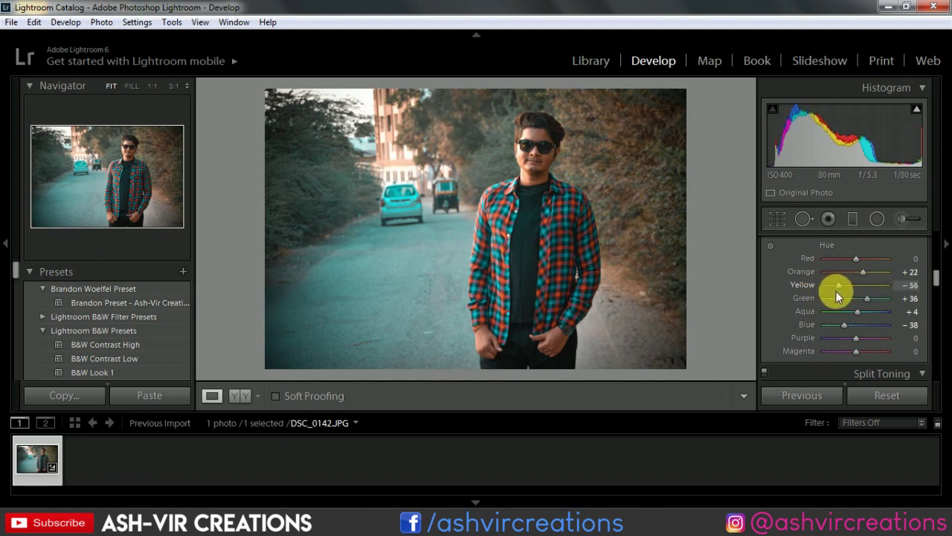
pyautogui.scroll(1, 837, 253)
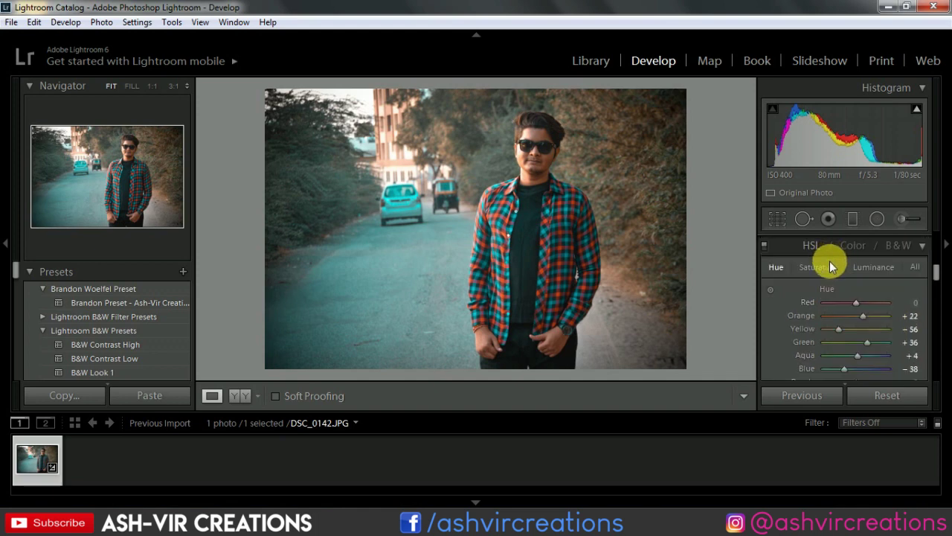
# Set HSL Yellow Saturation to −100 and Yellow Luminance to −71
pyautogui.click(830, 266)
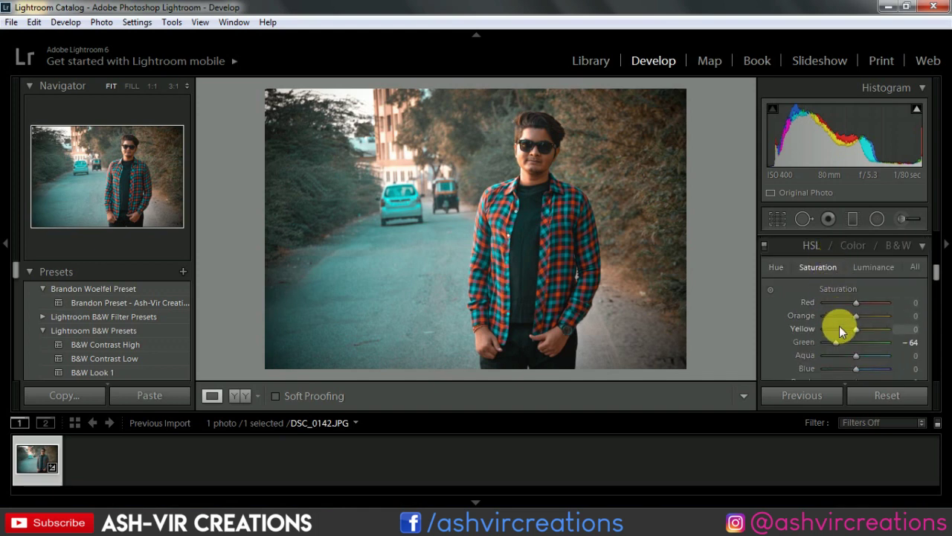
pyautogui.moveTo(839, 325); pyautogui.dragTo(819, 323)
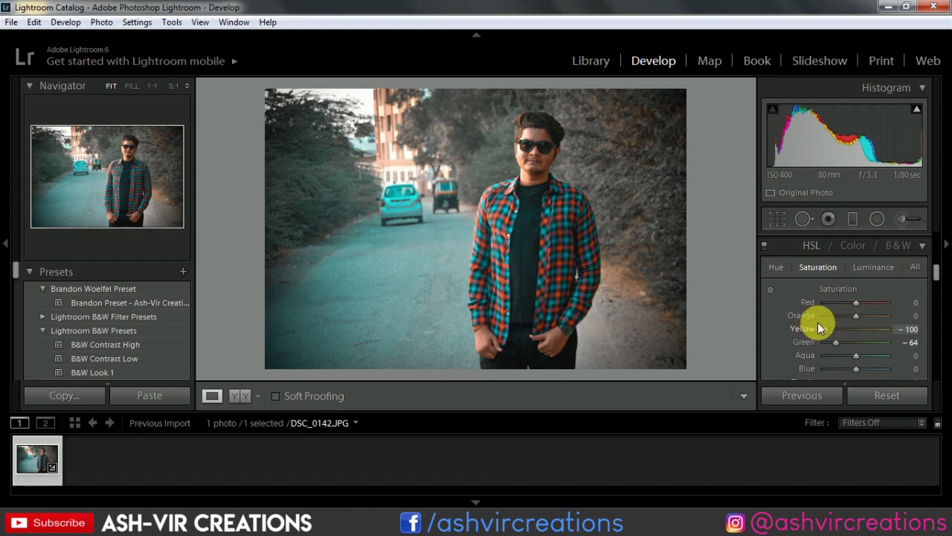
pyautogui.moveTo(826, 325); pyautogui.dragTo(815, 328)
pyautogui.click(874, 266)
pyautogui.moveTo(849, 326); pyautogui.dragTo(833, 330)
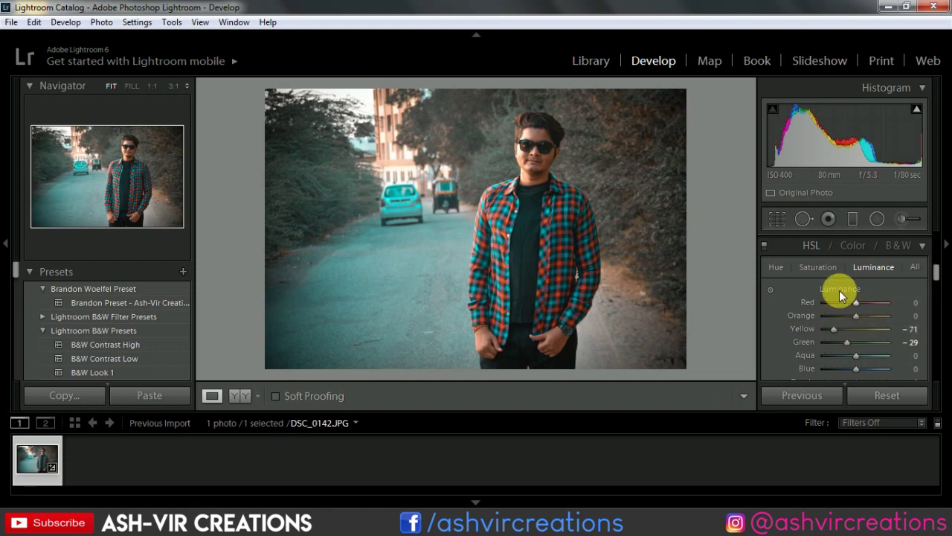
pyautogui.click(777, 266)
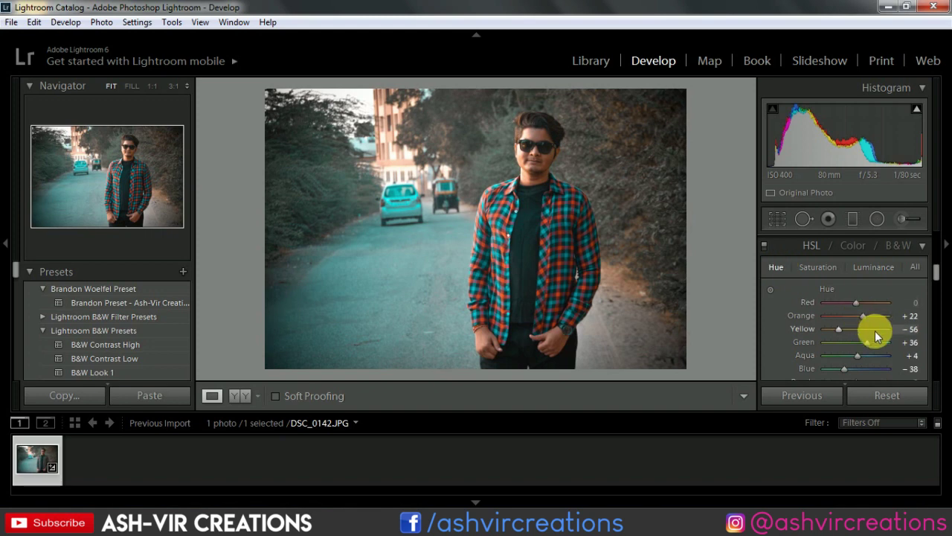
# Shift HSL hues to Purple +16, Magenta −2, Aqua +67 and Blue −33
pyautogui.scroll(-2, 883, 346)
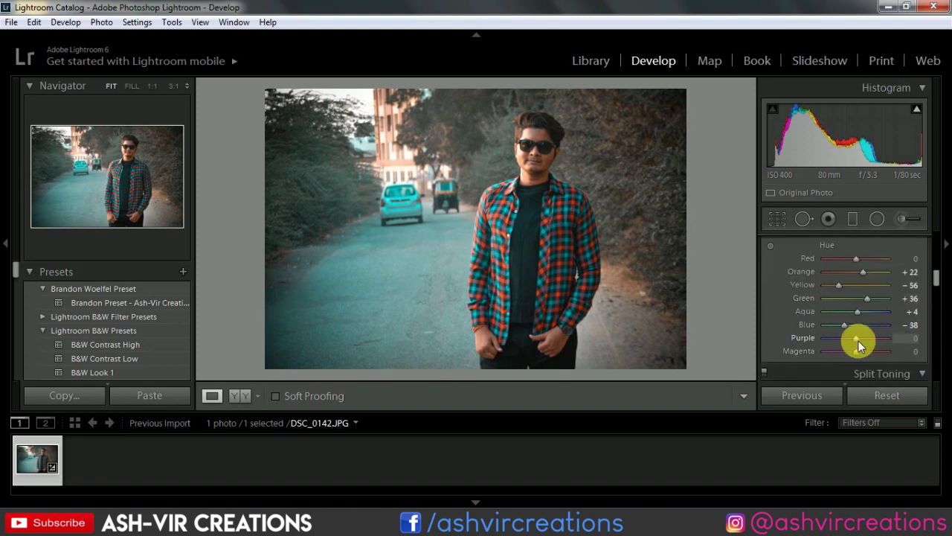
pyautogui.moveTo(852, 339)
pyautogui.mouseDown()
pyautogui.moveTo(778, 343)
pyautogui.moveTo(862, 340)
pyautogui.moveTo(800, 355)
pyautogui.moveTo(856, 351)
pyautogui.mouseUp()
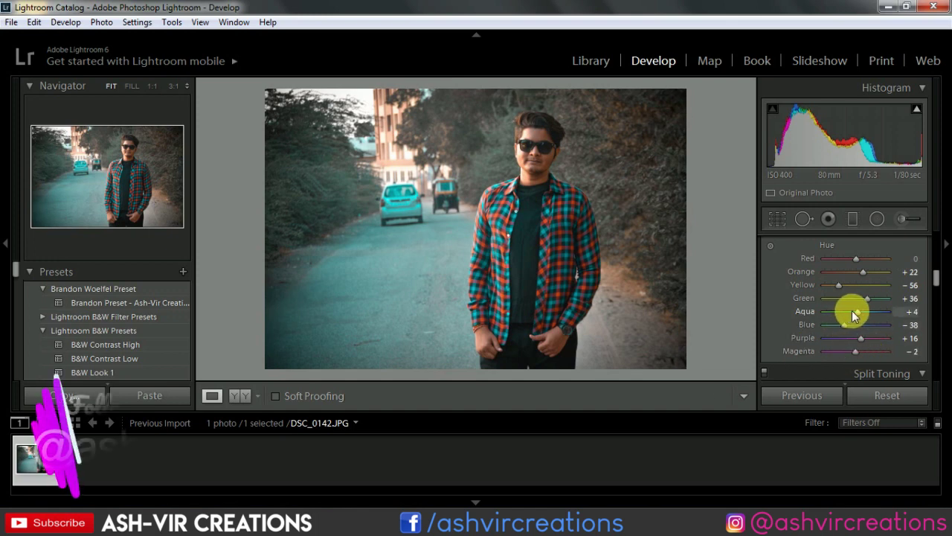
pyautogui.moveTo(852, 310)
pyautogui.mouseDown()
pyautogui.moveTo(865, 315)
pyautogui.moveTo(818, 315)
pyautogui.moveTo(895, 318)
pyautogui.moveTo(818, 312)
pyautogui.moveTo(928, 314)
pyautogui.moveTo(814, 314)
pyautogui.moveTo(908, 322)
pyautogui.moveTo(824, 331)
pyautogui.moveTo(886, 343)
pyautogui.moveTo(823, 323)
pyautogui.moveTo(885, 335)
pyautogui.moveTo(844, 332)
pyautogui.mouseUp()
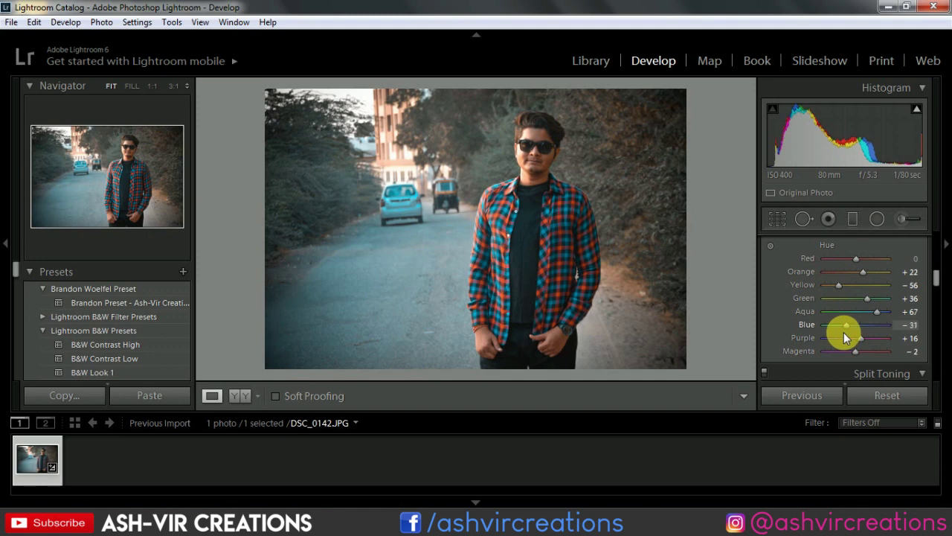
# Lower Aqua saturation to −33 and Blue saturation to −13
pyautogui.scroll(2, 841, 260)
pyautogui.click(832, 265)
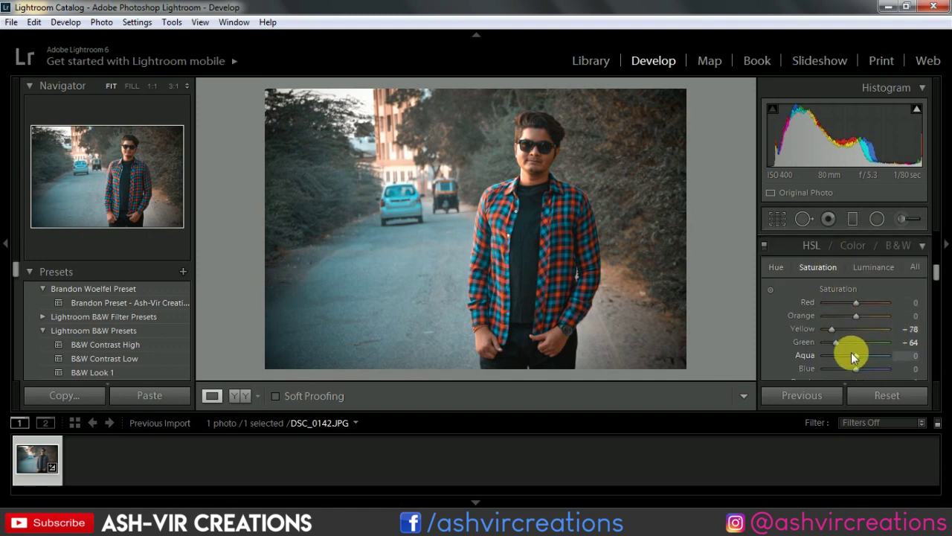
pyautogui.moveTo(851, 352)
pyautogui.mouseDown()
pyautogui.moveTo(830, 352)
pyautogui.moveTo(845, 358)
pyautogui.mouseUp()
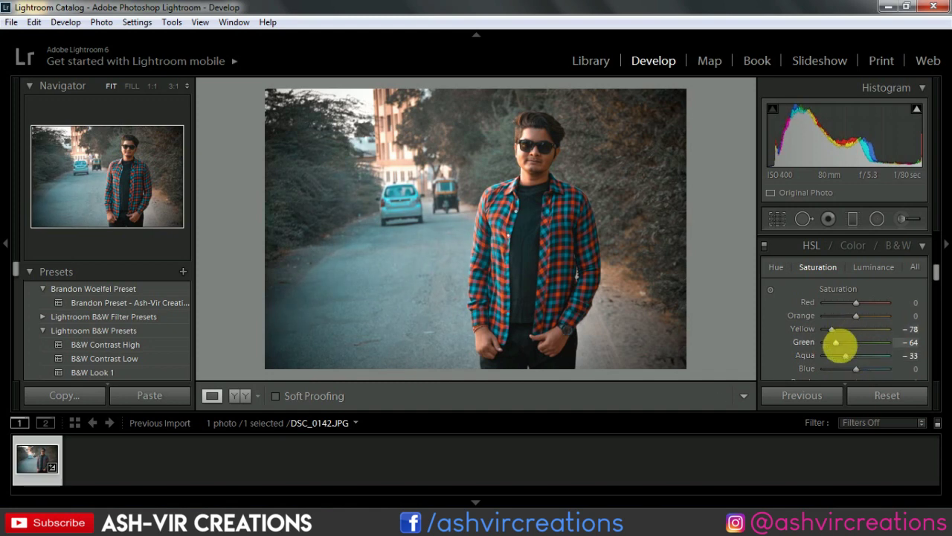
pyautogui.moveTo(849, 369)
pyautogui.mouseDown()
pyautogui.moveTo(830, 371)
pyautogui.moveTo(853, 372)
pyautogui.mouseUp()
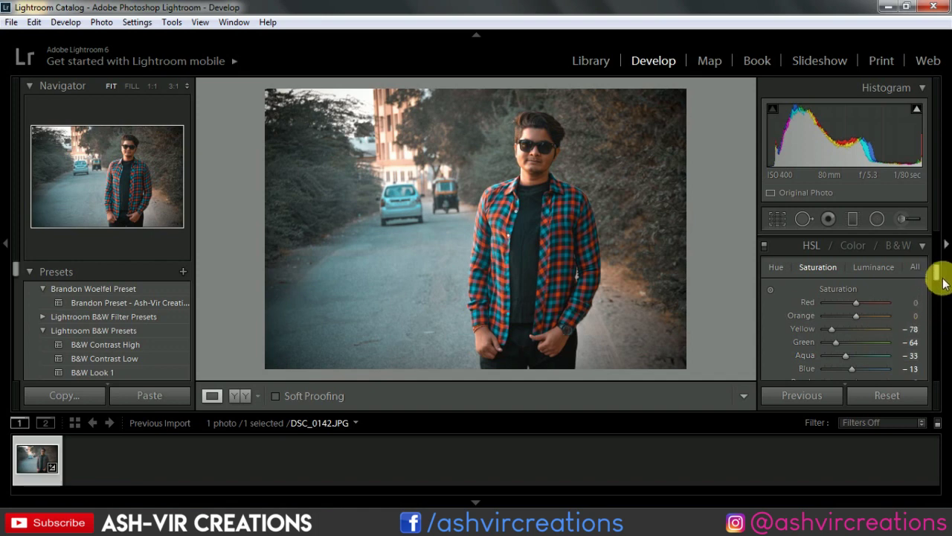
# In the Basic panel set Clarity +7, Vibrance +29, Saturation −2 and recheck Highlights
pyautogui.moveTo(937, 272); pyautogui.dragTo(936, 308)
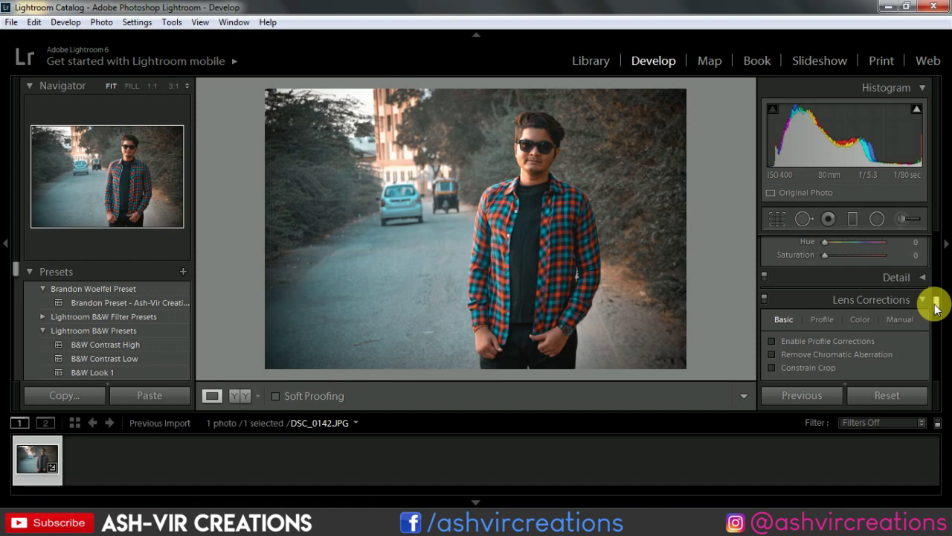
pyautogui.moveTo(936, 308); pyautogui.dragTo(938, 259)
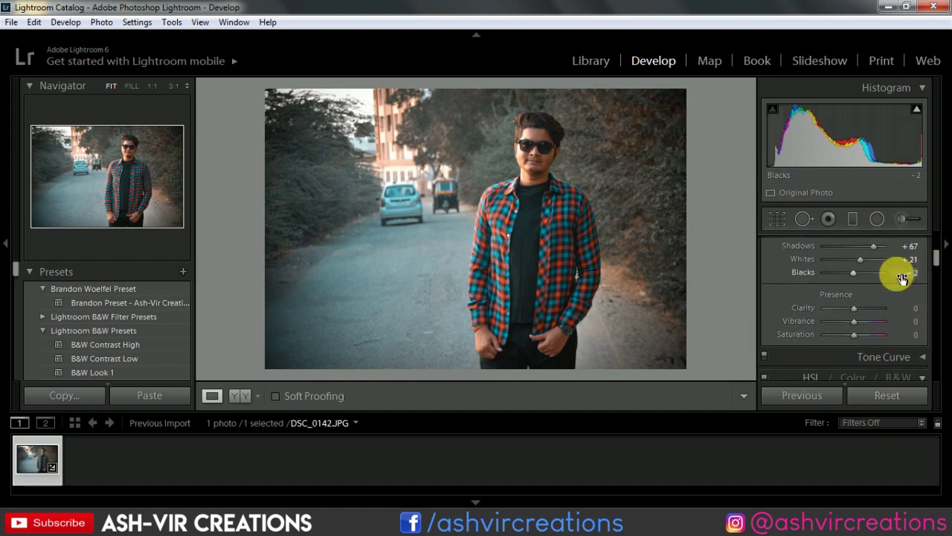
pyautogui.moveTo(854, 306); pyautogui.dragTo(857, 308)
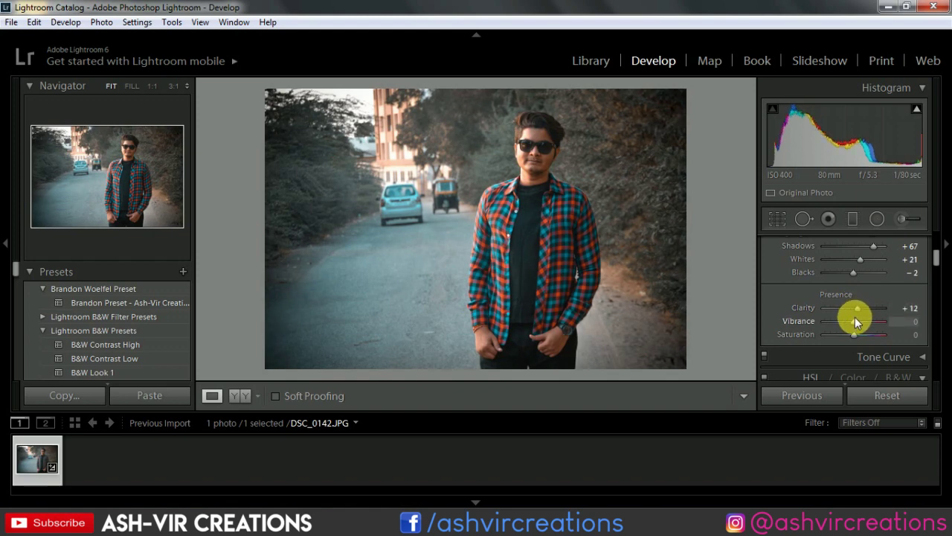
pyautogui.moveTo(856, 307)
pyautogui.mouseDown()
pyautogui.moveTo(878, 308)
pyautogui.moveTo(847, 308)
pyautogui.moveTo(859, 309)
pyautogui.moveTo(839, 320)
pyautogui.moveTo(852, 320)
pyautogui.mouseUp()
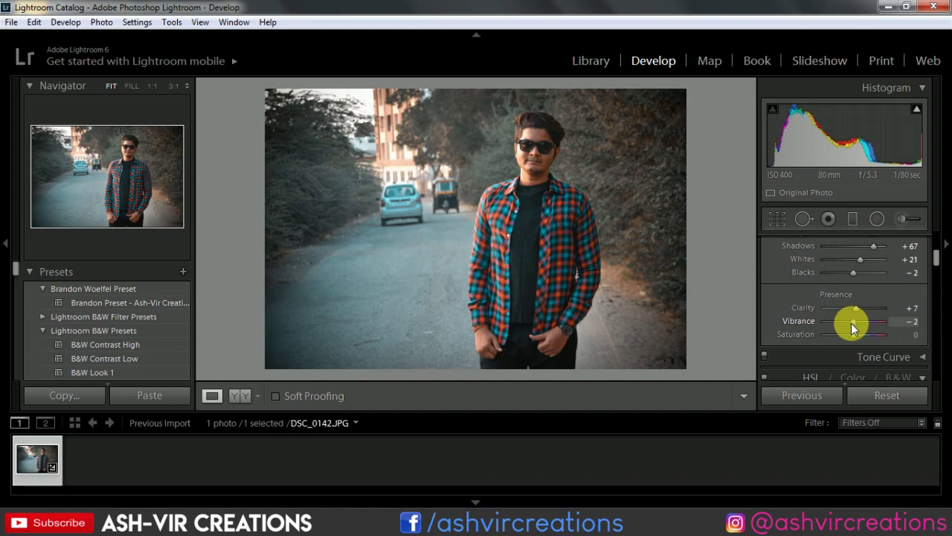
pyautogui.moveTo(855, 333); pyautogui.dragTo(863, 324)
pyautogui.moveTo(848, 334); pyautogui.dragTo(853, 335)
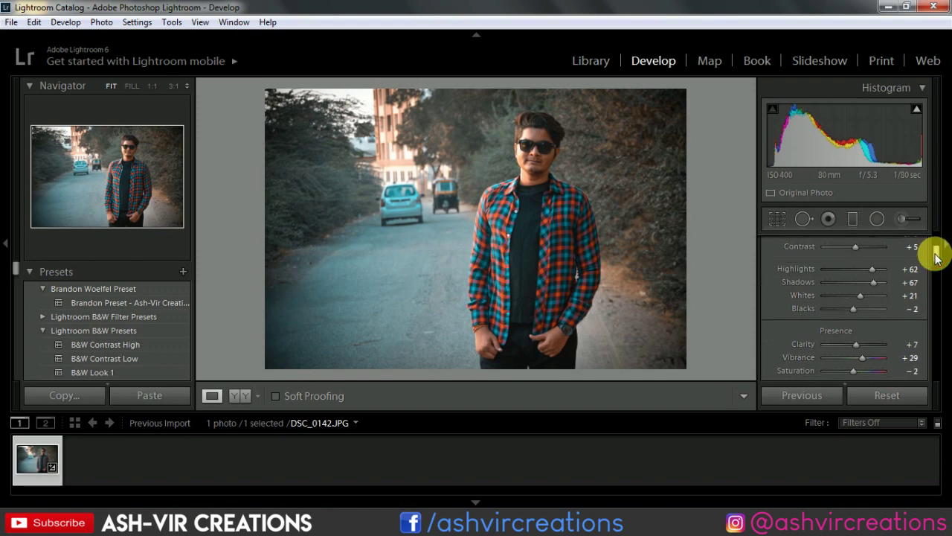
pyautogui.moveTo(935, 260); pyautogui.dragTo(935, 255)
pyautogui.moveTo(878, 273)
pyautogui.mouseDown()
pyautogui.moveTo(870, 280)
pyautogui.moveTo(886, 284)
pyautogui.moveTo(880, 295)
pyautogui.moveTo(787, 307)
pyautogui.moveTo(860, 319)
pyautogui.moveTo(848, 320)
pyautogui.moveTo(853, 335)
pyautogui.mouseUp()
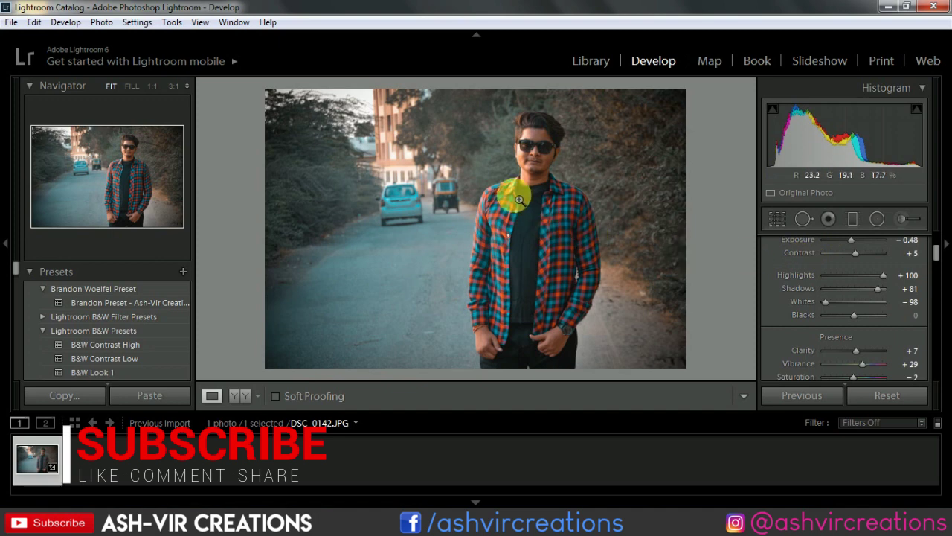
pyautogui.click(241, 397)
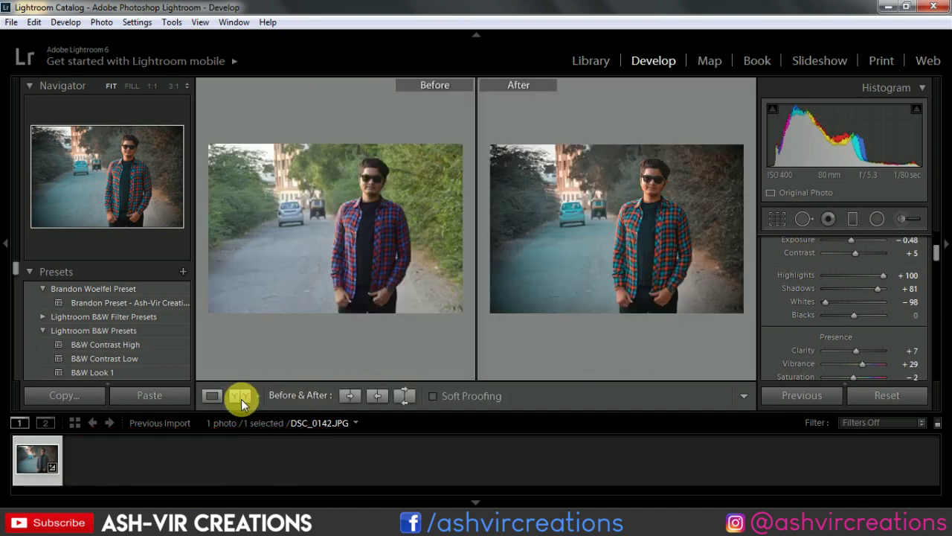
pyautogui.click(631, 228)
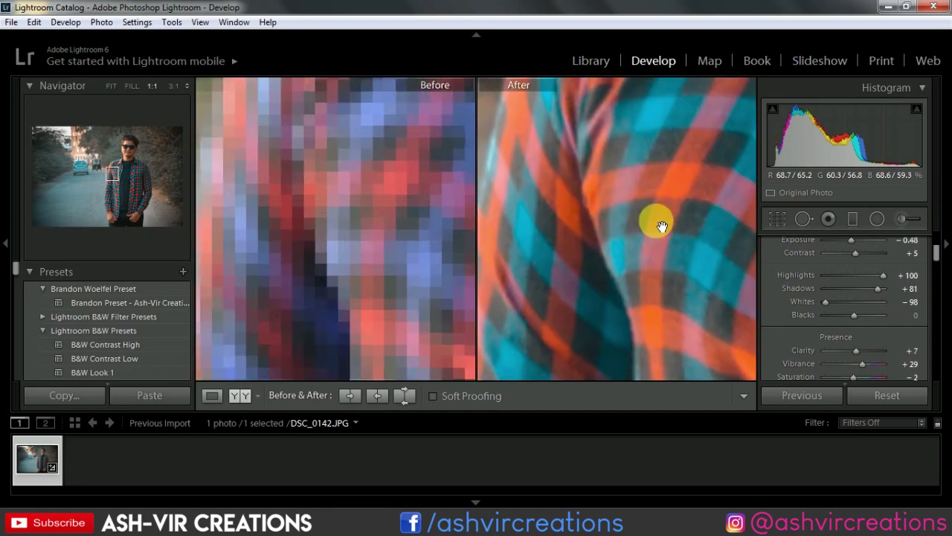
pyautogui.moveTo(680, 245)
pyautogui.mouseDown()
pyautogui.moveTo(630, 313)
pyautogui.moveTo(610, 285)
pyautogui.mouseUp()
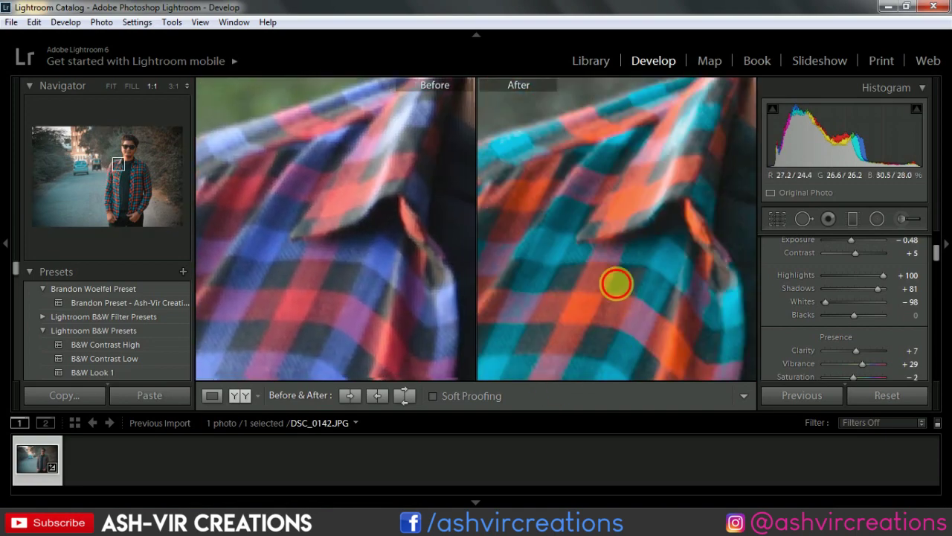
pyautogui.rightClick(608, 285)
pyautogui.click(574, 260)
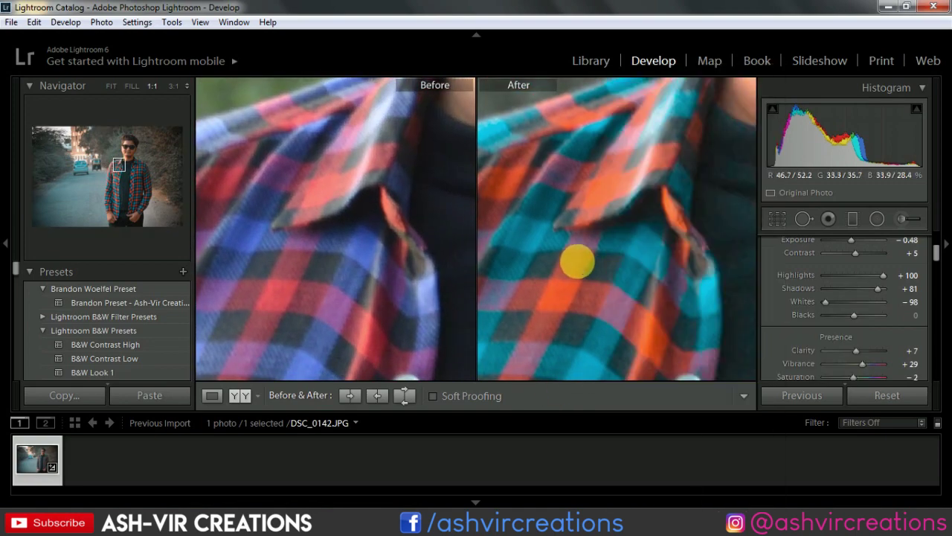
pyautogui.click(593, 260)
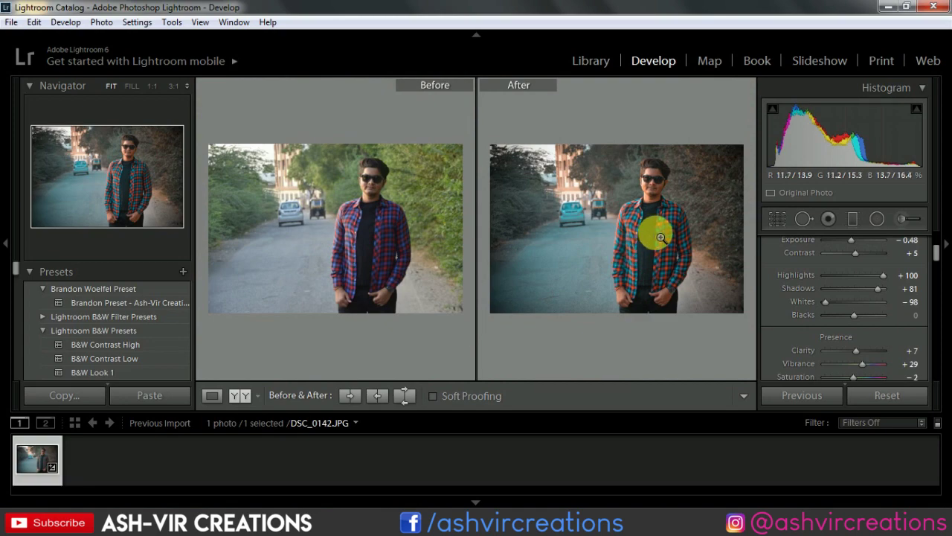
pyautogui.click(660, 237)
pyautogui.click(656, 231)
pyautogui.click(659, 234)
pyautogui.click(662, 232)
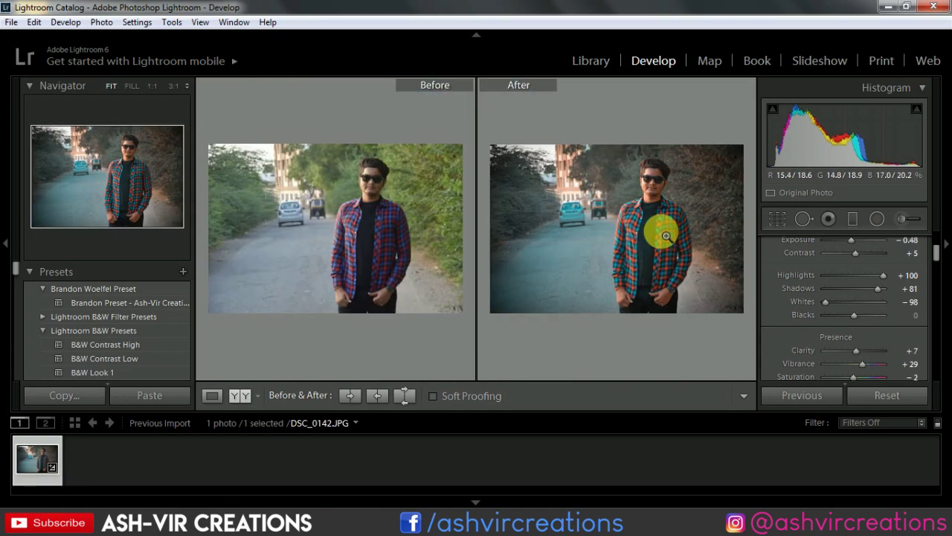
# Send DSC_0142.JPG from Lightroom to Photoshop CC 2018 as a copy with Lightroom adjustments
pyautogui.rightClick(623, 203)
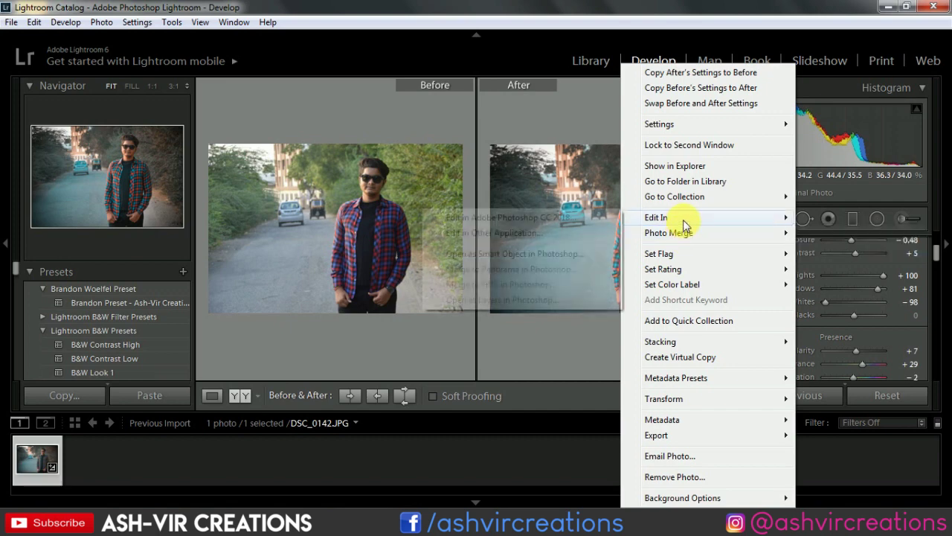
pyautogui.moveTo(707, 217)
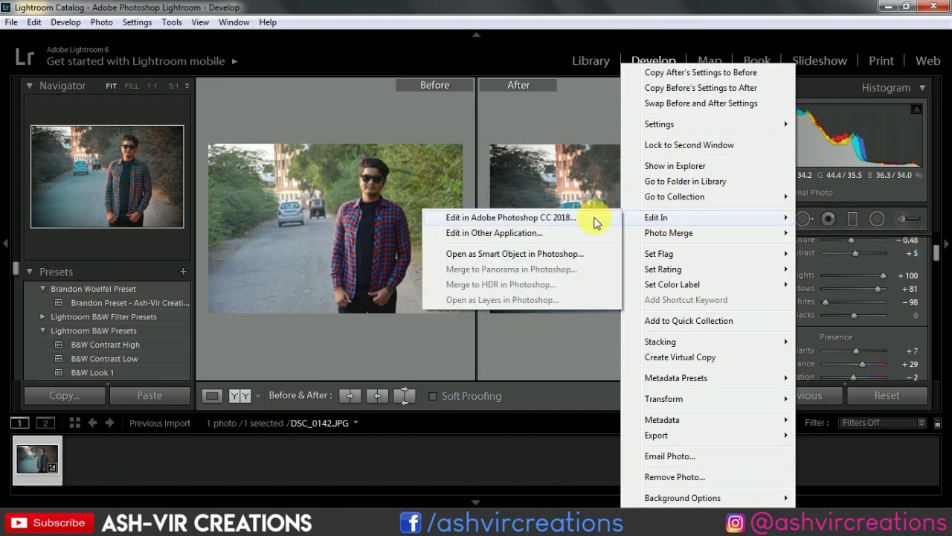
pyautogui.click(594, 218)
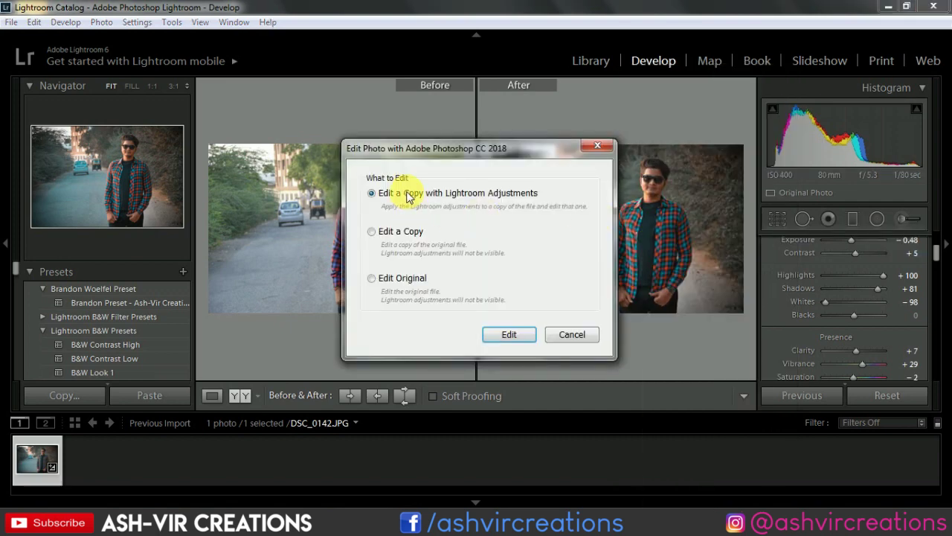
pyautogui.click(508, 335)
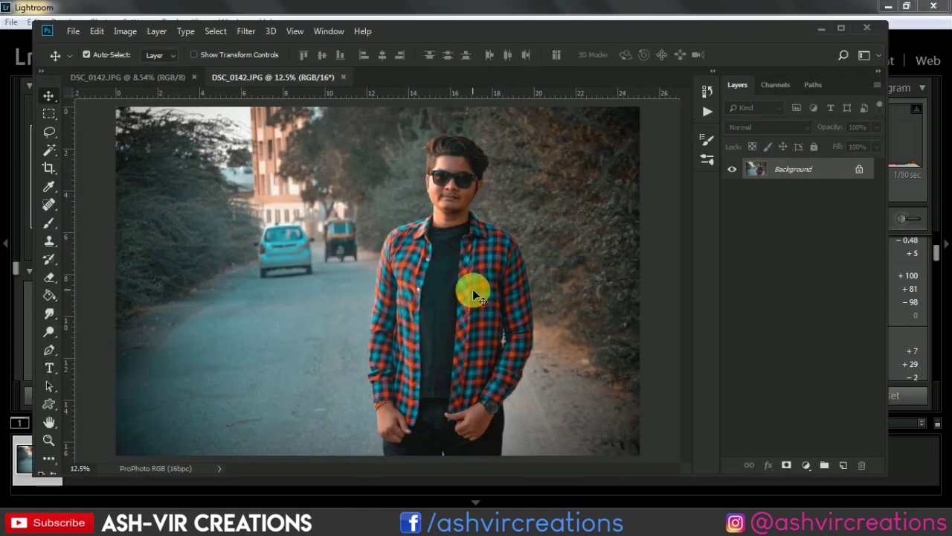
# Maximize the Photoshop window and fit the photo on screen, zoomed out slightly
pyautogui.click(843, 30)
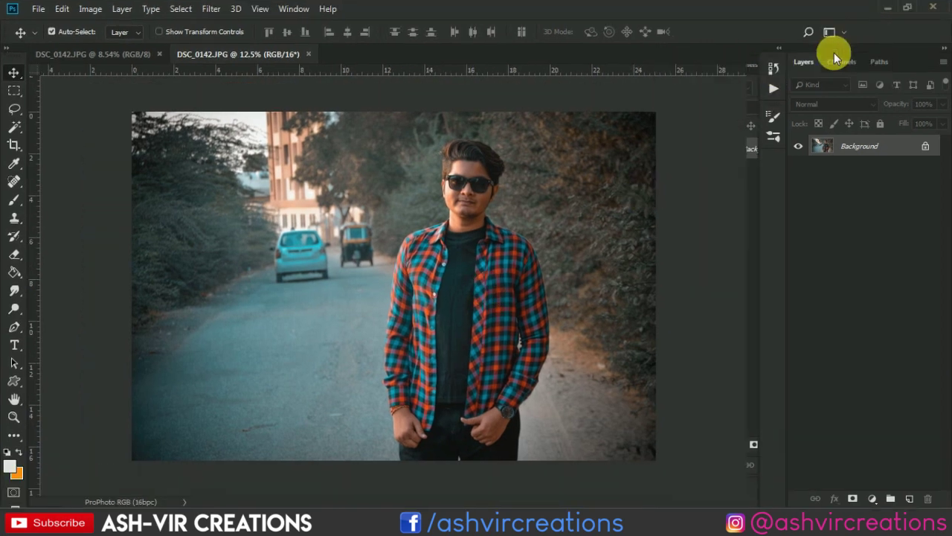
pyautogui.hotkey('ctrl', '0')
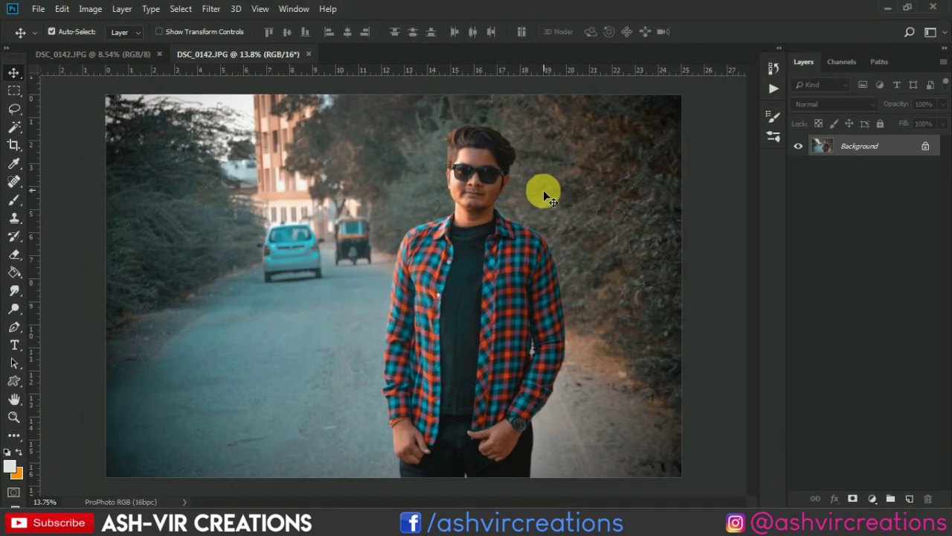
pyautogui.hotkey('ctrl', '-')
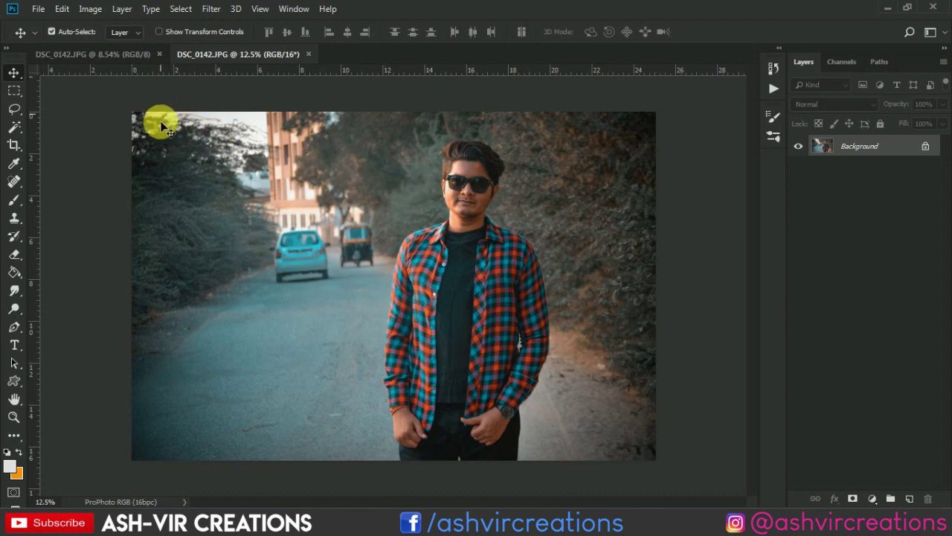
# Change the Crop tool aspect from 1:1 (Square) to Ratio without cropping, returning to the Move tool
pyautogui.click(15, 145)
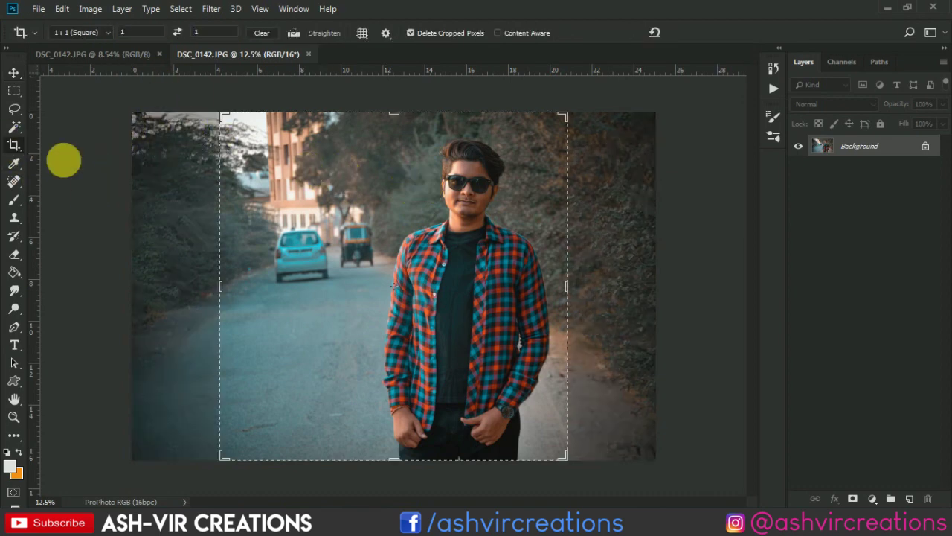
pyautogui.click(104, 34)
pyautogui.click(104, 41)
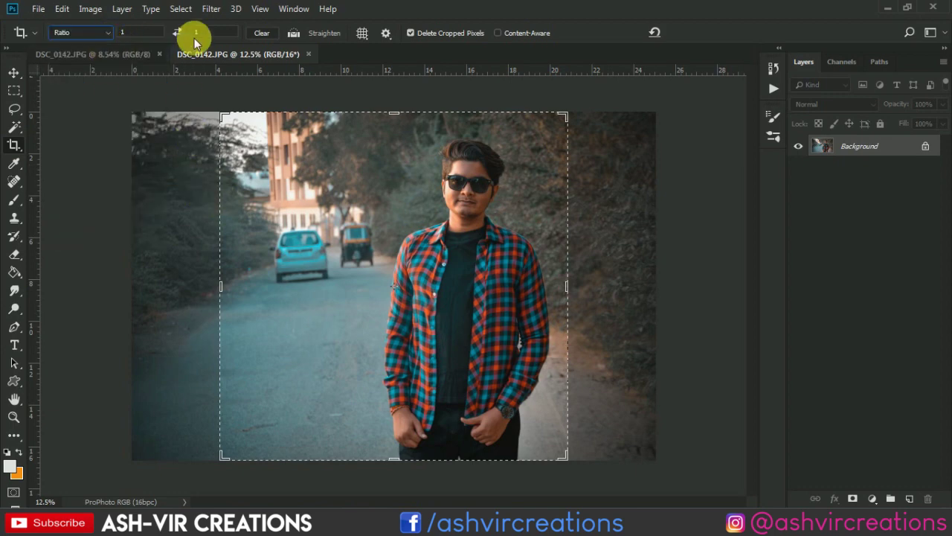
pyautogui.click(14, 72)
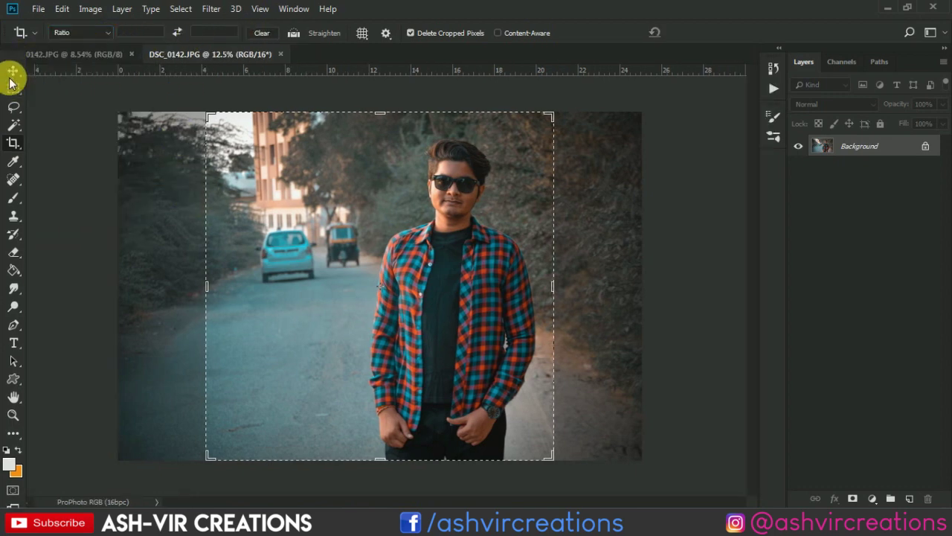
pyautogui.moveTo(17, 59)
pyautogui.mouseDown()
pyautogui.moveTo(7, 76)
pyautogui.moveTo(22, 89)
pyautogui.mouseUp()
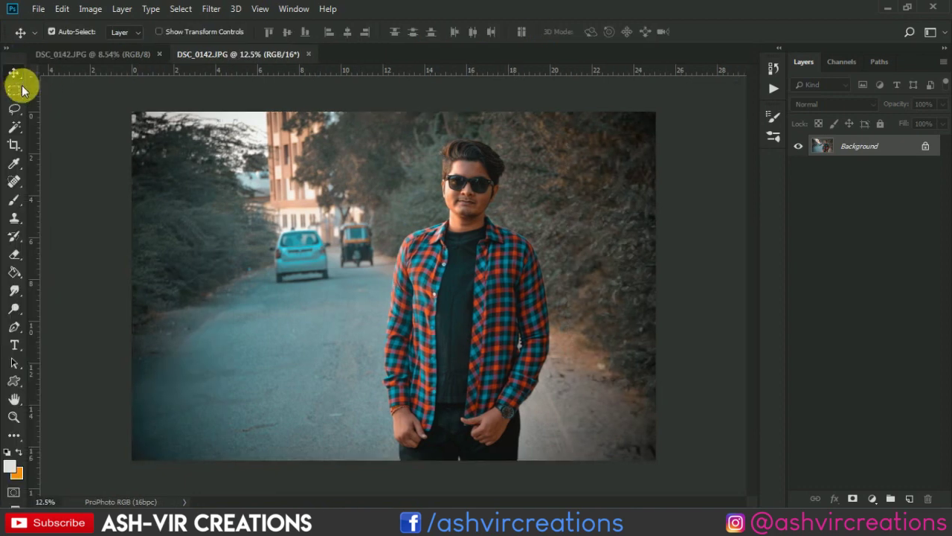
# Pull both crop edges in around the man, dropping the car at left, and commit the crop
pyautogui.click(14, 145)
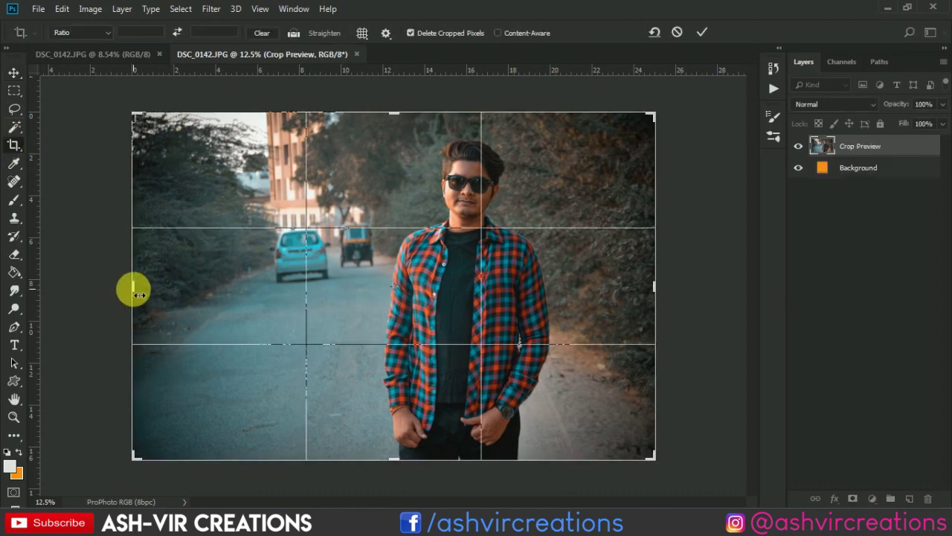
pyautogui.moveTo(139, 295); pyautogui.dragTo(227, 299)
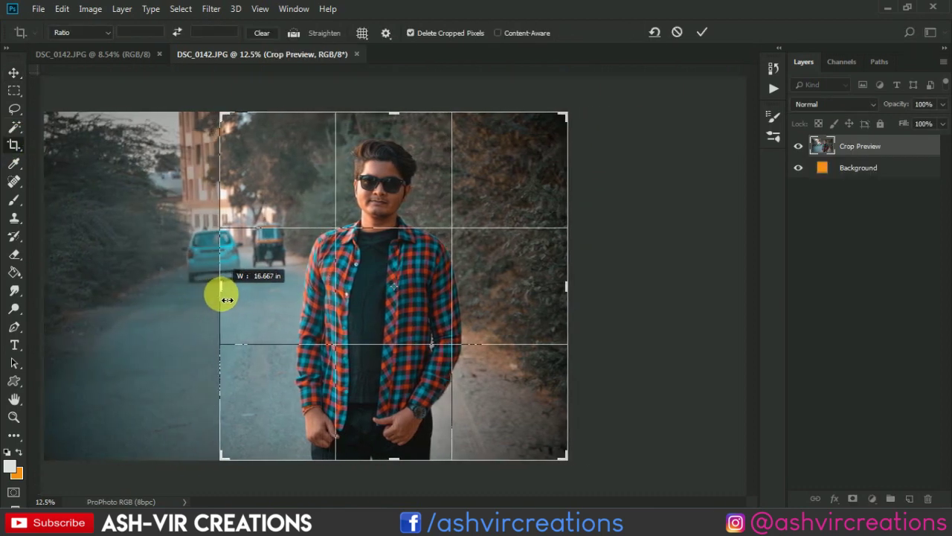
pyautogui.hotkey('ctrl', 'r')
pyautogui.moveTo(572, 286); pyautogui.dragTo(557, 284)
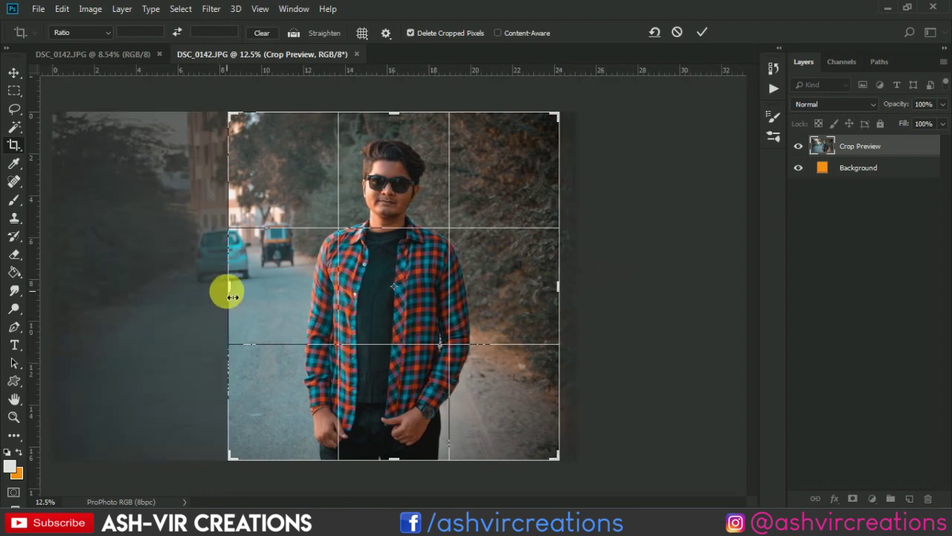
pyautogui.moveTo(232, 297)
pyautogui.mouseDown()
pyautogui.moveTo(260, 295)
pyautogui.moveTo(231, 296)
pyautogui.mouseUp()
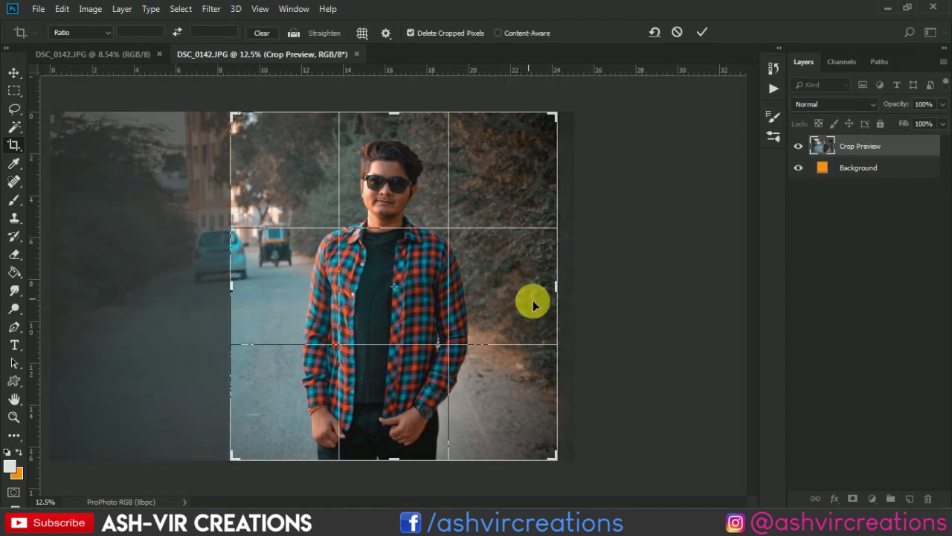
pyautogui.moveTo(556, 298)
pyautogui.mouseDown()
pyautogui.moveTo(542, 297)
pyautogui.moveTo(570, 291)
pyautogui.mouseUp()
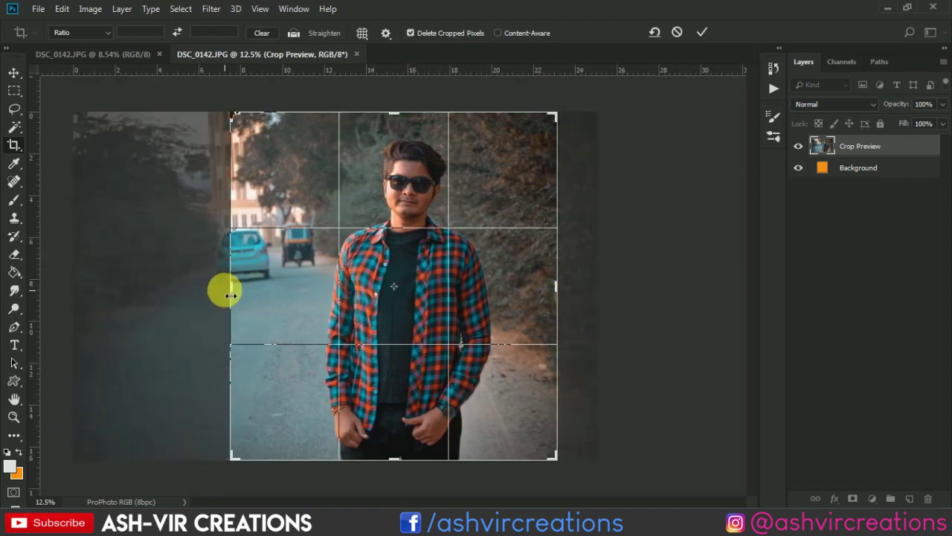
pyautogui.moveTo(232, 290); pyautogui.dragTo(241, 290)
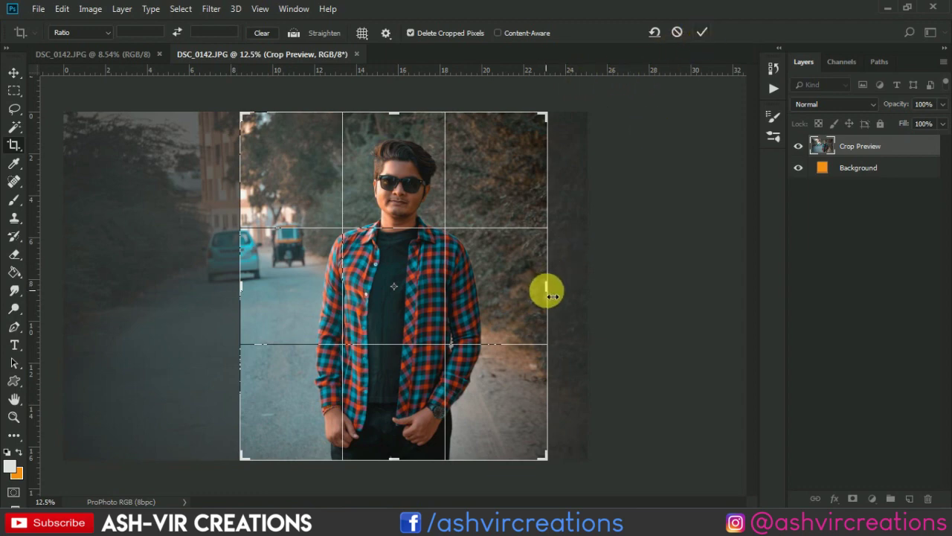
pyautogui.moveTo(548, 289); pyautogui.dragTo(556, 296)
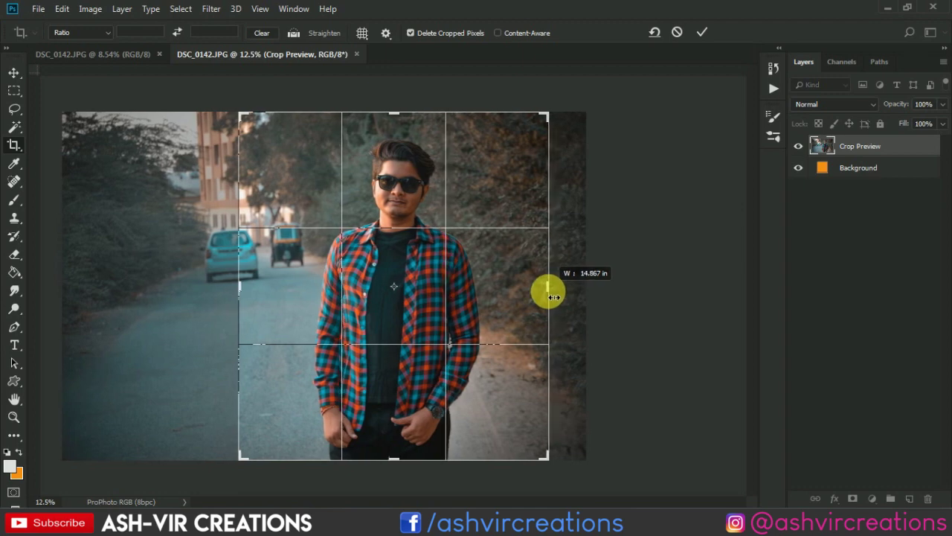
pyautogui.hotkey('ctrl', 'r')
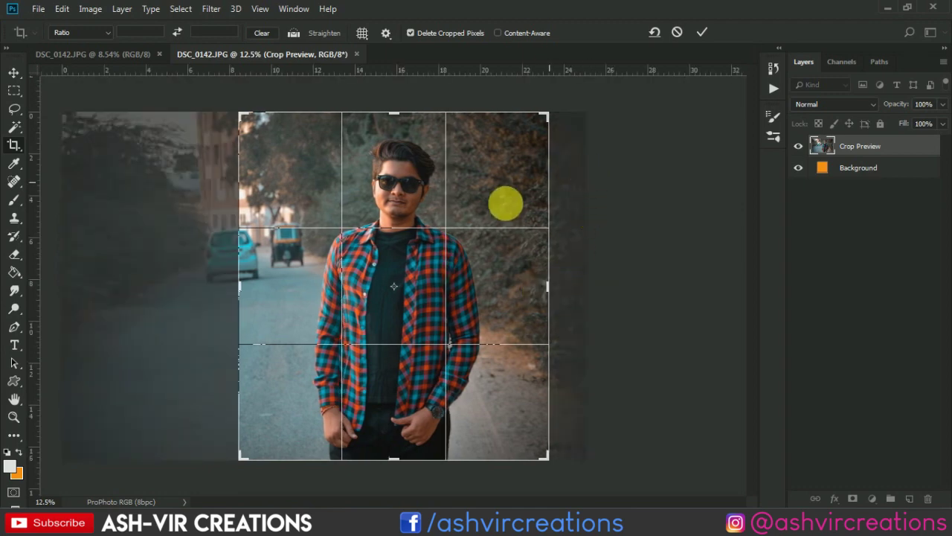
pyautogui.moveTo(239, 296); pyautogui.dragTo(251, 293)
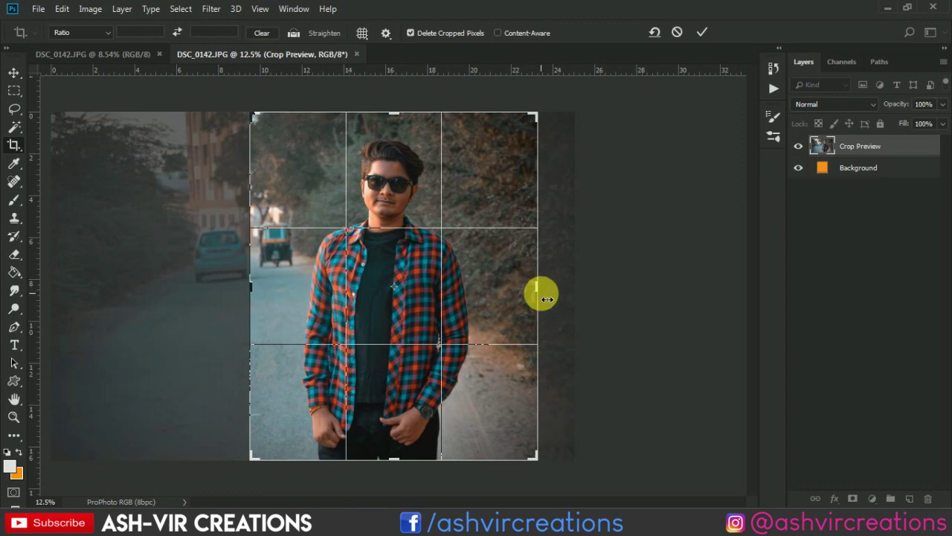
pyautogui.moveTo(541, 296)
pyautogui.mouseDown()
pyautogui.moveTo(531, 293)
pyautogui.moveTo(536, 283)
pyautogui.mouseUp()
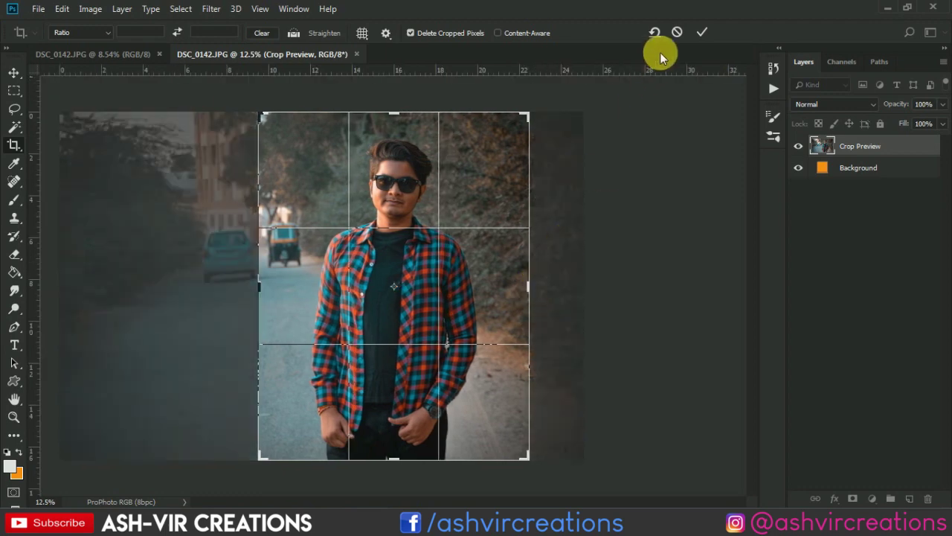
pyautogui.click(704, 32)
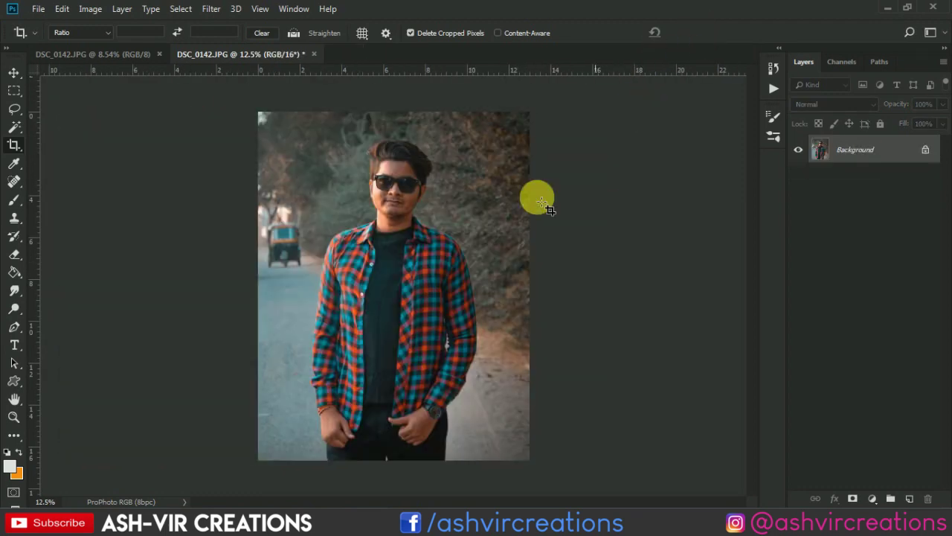
# Switch to the Move tool and fit the cropped portrait on screen, zoomed out slightly
pyautogui.press('v')
pyautogui.hotkey('ctrl', '0')
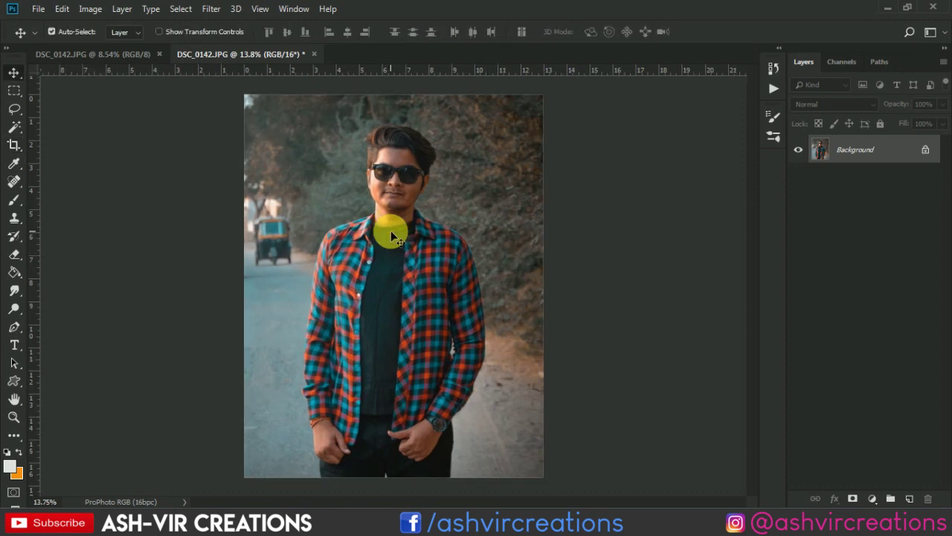
pyautogui.hotkey('ctrl', '-')
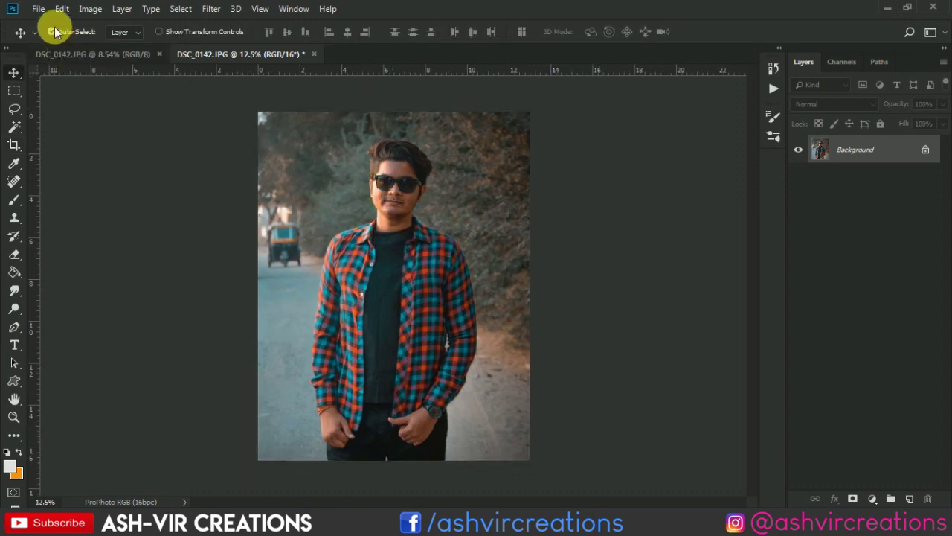
pyautogui.click(38, 9)
pyautogui.click(38, 9)
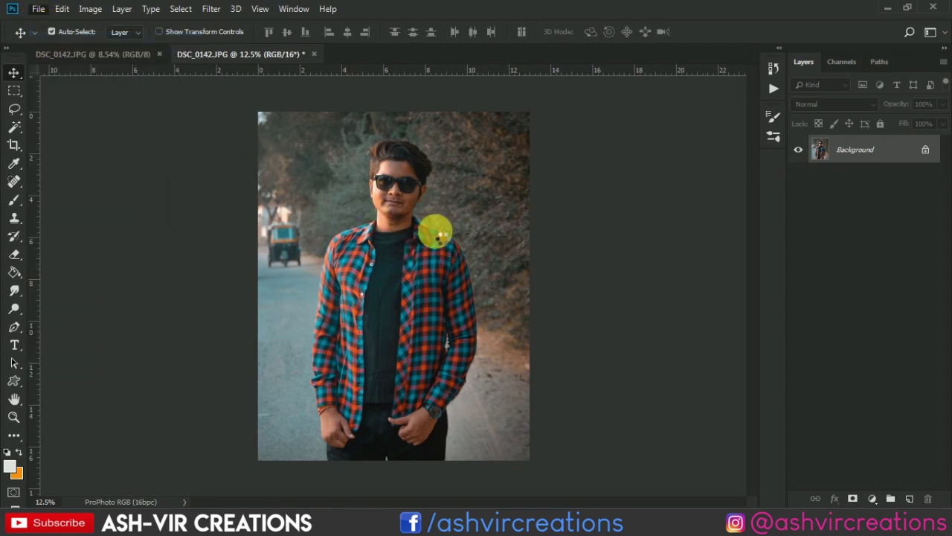
# Open jack-b-4726361542.jpg from the luiz folder with Ctrl+O
pyautogui.hotkey('ctrl', 'o')
pyautogui.scroll(-5, 359, 208)
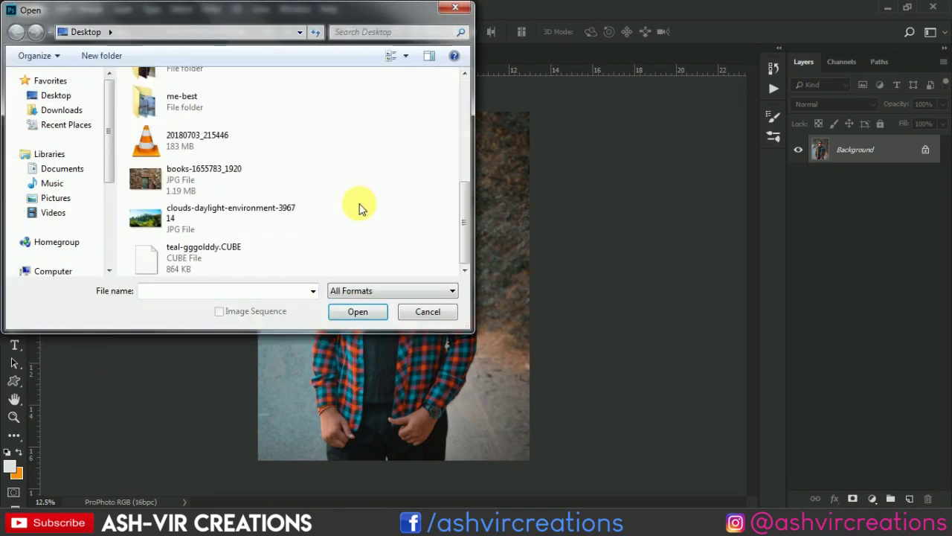
pyautogui.scroll(3, 200, 126)
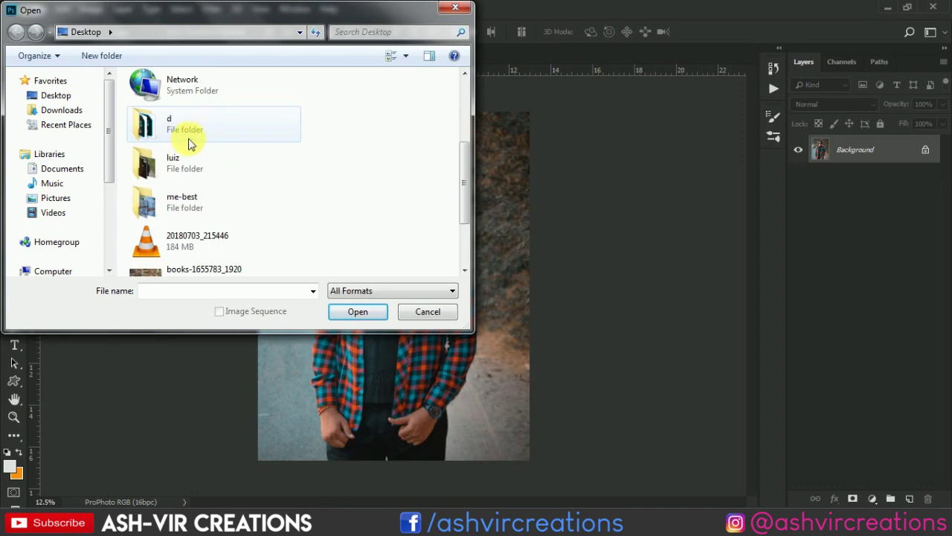
pyautogui.doubleClick(180, 161)
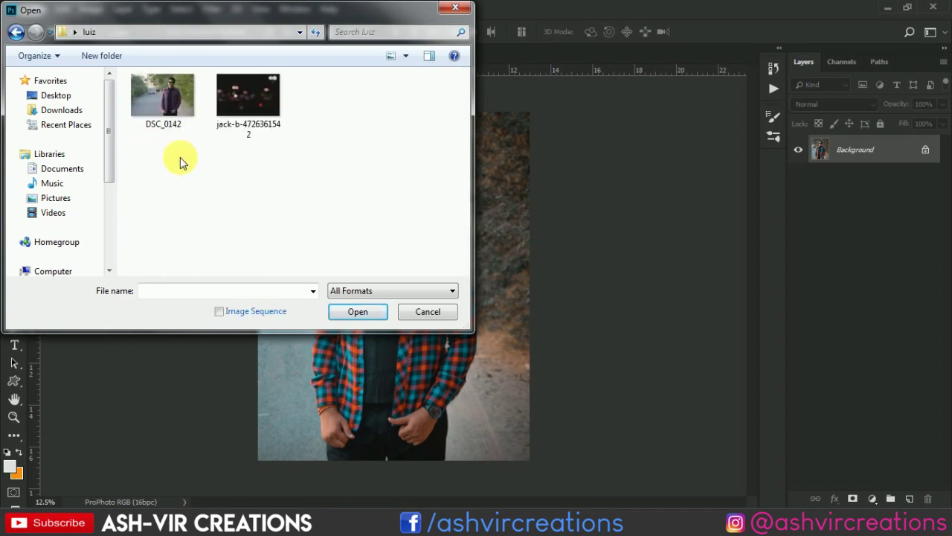
pyautogui.doubleClick(245, 108)
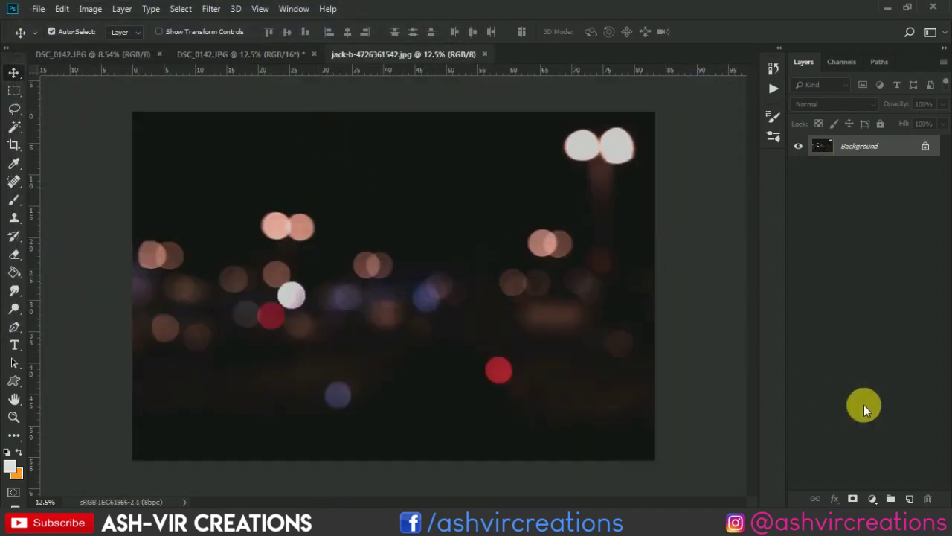
# Drag the bokeh image into the portrait as Layer 1 and set it to Screen blending
pyautogui.moveTo(464, 223)
pyautogui.mouseDown()
pyautogui.moveTo(333, 182)
pyautogui.moveTo(377, 233)
pyautogui.mouseUp()
pyautogui.hotkey('ctrl', 't')
pyautogui.press('Return')
pyautogui.click(833, 104)
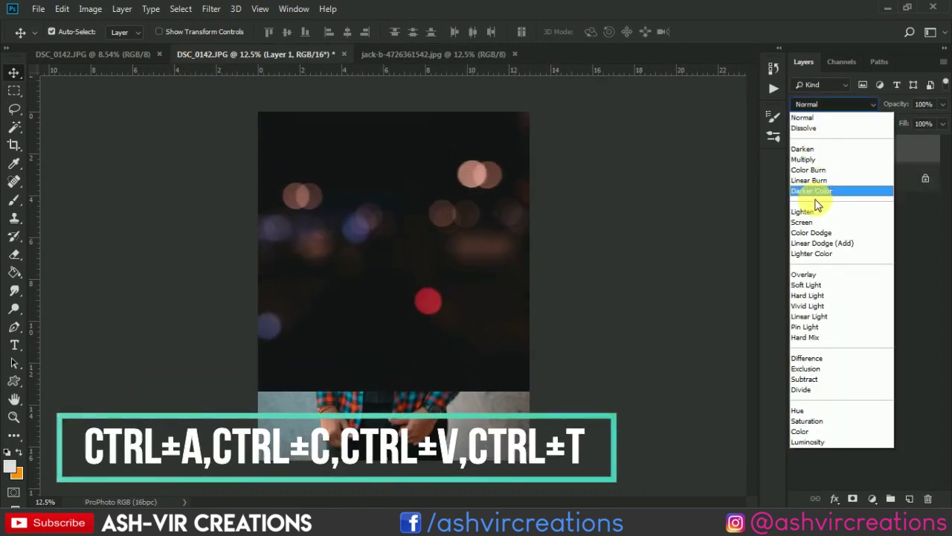
pyautogui.click(818, 222)
# Add a Levels adjustment with black input 15, midtones 0.91 and white 255
pyautogui.click(872, 499)
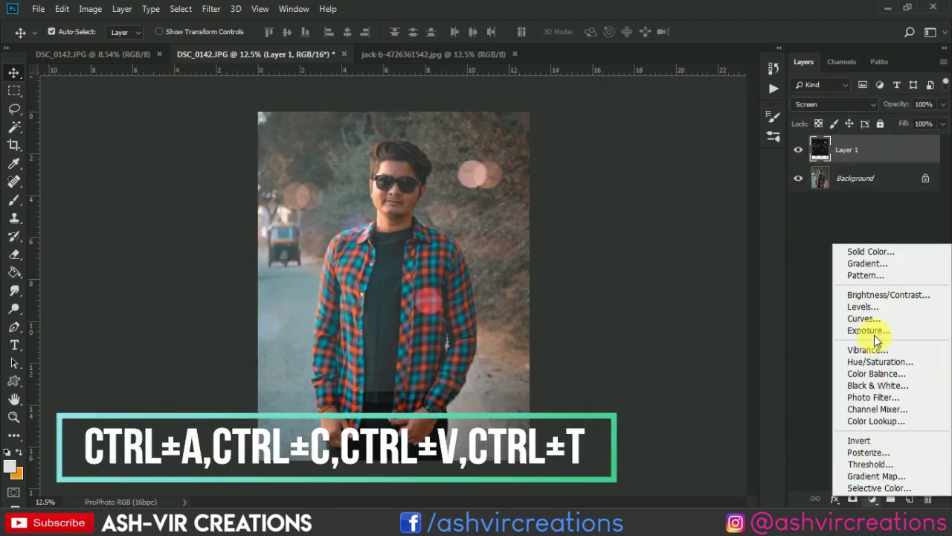
pyautogui.click(863, 306)
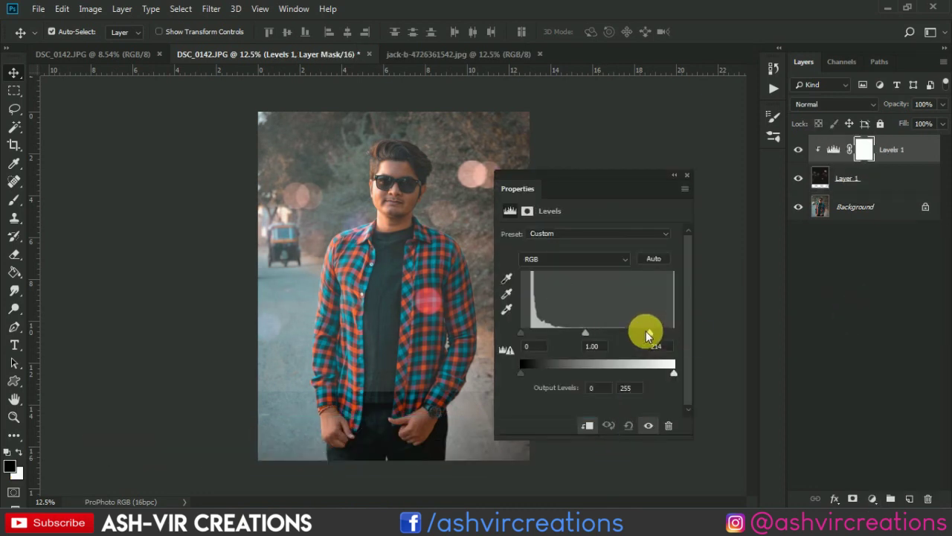
pyautogui.moveTo(649, 334); pyautogui.dragTo(674, 333)
pyautogui.moveTo(520, 333); pyautogui.dragTo(531, 334)
pyautogui.moveTo(603, 334); pyautogui.dragTo(610, 337)
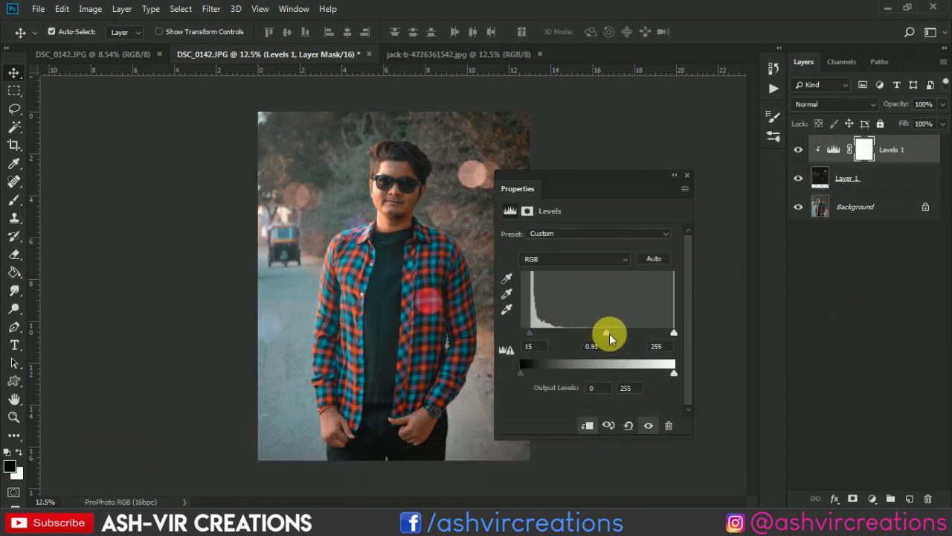
pyautogui.click(686, 174)
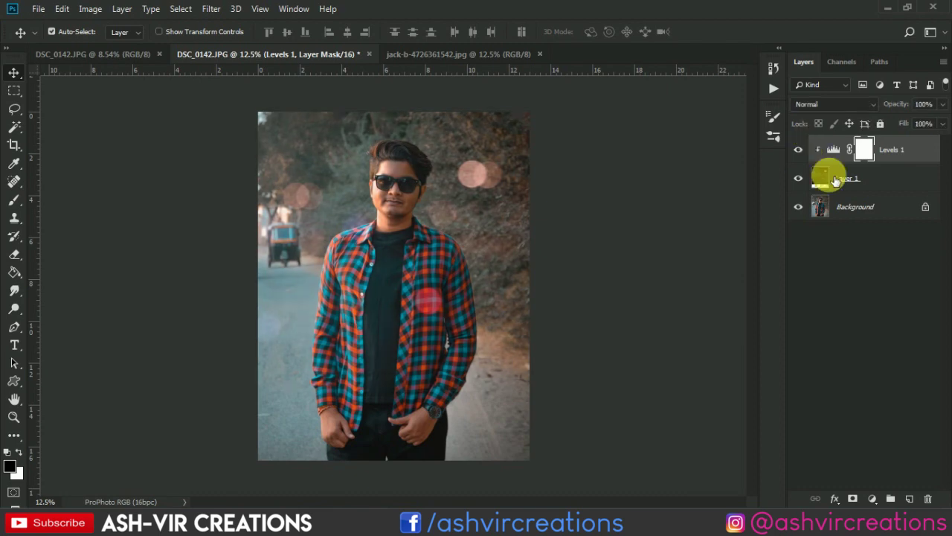
# Select Layer 1 and start scaling the bokeh down from its corner
pyautogui.click(835, 179)
pyautogui.click(62, 9)
pyautogui.click(139, 302)
pyautogui.moveTo(586, 392)
pyautogui.mouseDown()
pyautogui.moveTo(377, 283)
pyautogui.moveTo(424, 261)
pyautogui.moveTo(440, 309)
pyautogui.mouseUp()
# Rotate the bokeh 90°, merge it with Levels 1 in Screen mode, and shift it left over the road
pyautogui.rightClick(434, 261)
pyautogui.click(485, 399)
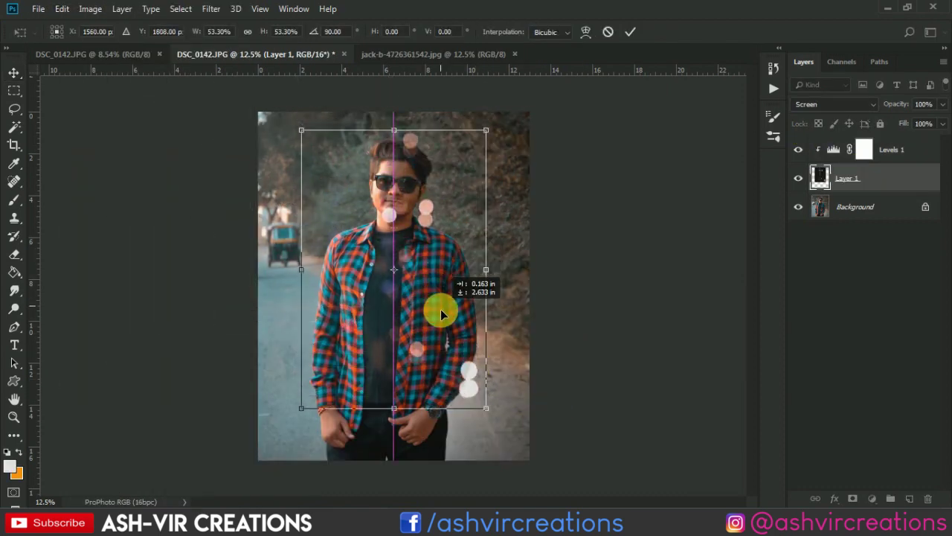
pyautogui.press('Return')
pyautogui.keyDown('shift'); pyautogui.click(888, 149); pyautogui.keyUp('shift')
pyautogui.rightClick(886, 155)
pyautogui.click(758, 389)
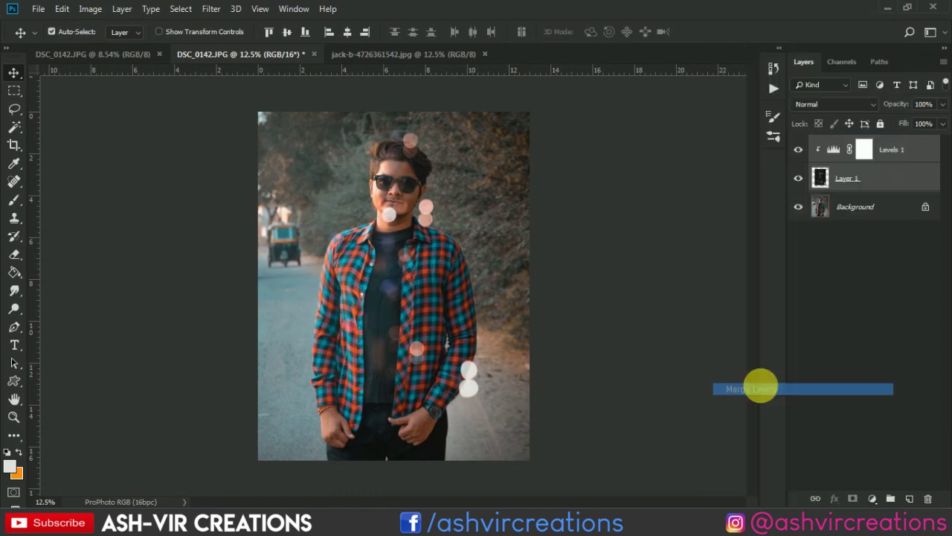
pyautogui.click(826, 104)
pyautogui.click(808, 219)
pyautogui.moveTo(435, 304); pyautogui.dragTo(300, 339)
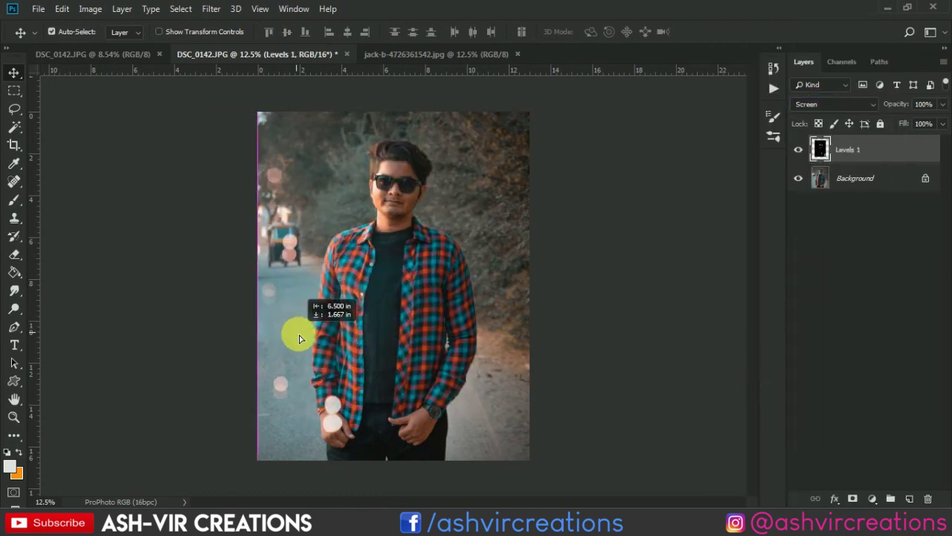
# Duplicate the merged Levels 1 layer as Levels 1 copy and move it left
pyautogui.rightClick(814, 149)
pyautogui.click(734, 64)
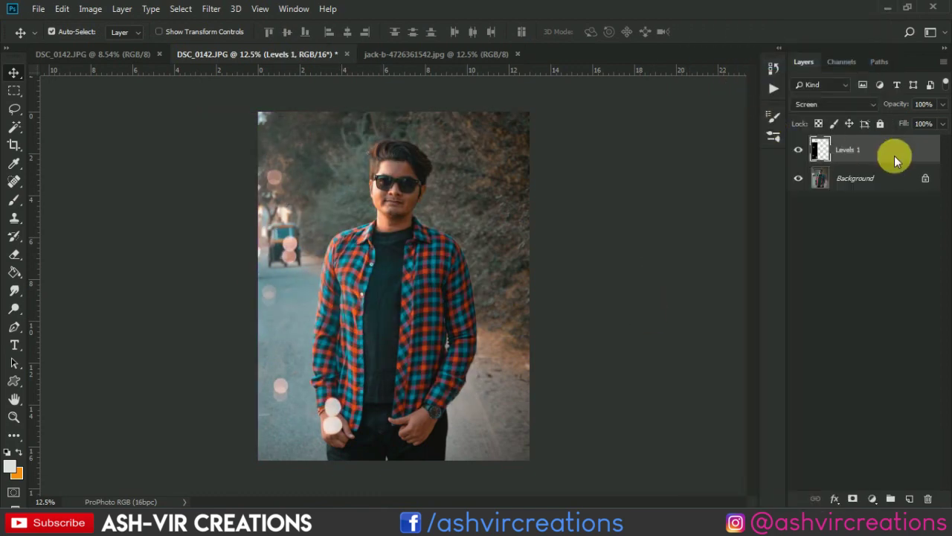
pyautogui.rightClick(849, 149)
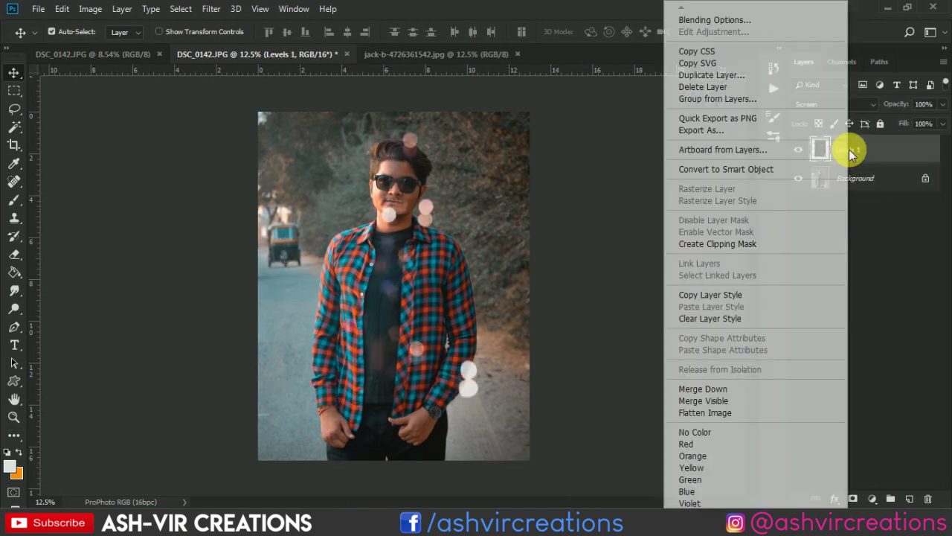
pyautogui.click(727, 75)
pyautogui.click(577, 133)
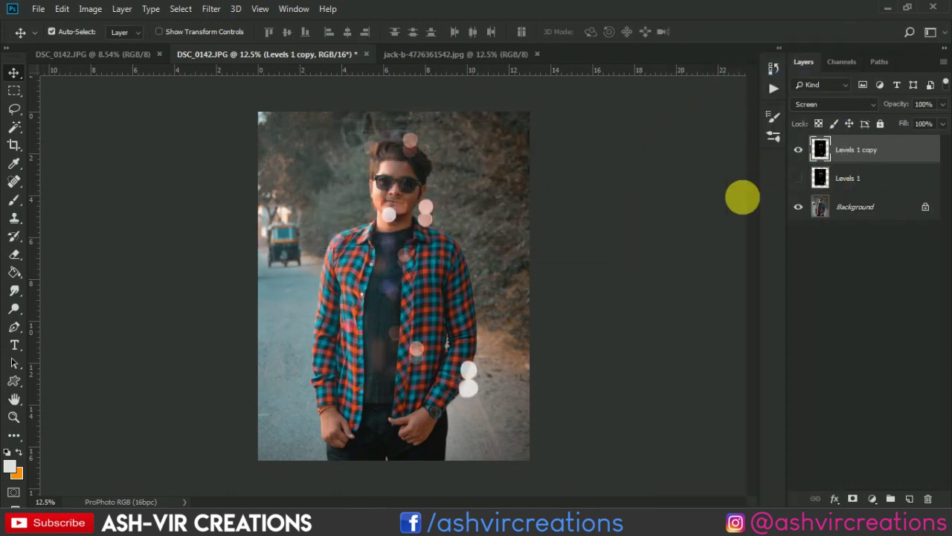
pyautogui.moveTo(438, 286)
pyautogui.mouseDown()
pyautogui.moveTo(347, 270)
pyautogui.moveTo(336, 311)
pyautogui.moveTo(301, 335)
pyautogui.moveTo(291, 312)
pyautogui.mouseUp()
# Resize Levels 1 copy to about 80% and place it further down the road's left side
pyautogui.hotkey('ctrl', 't')
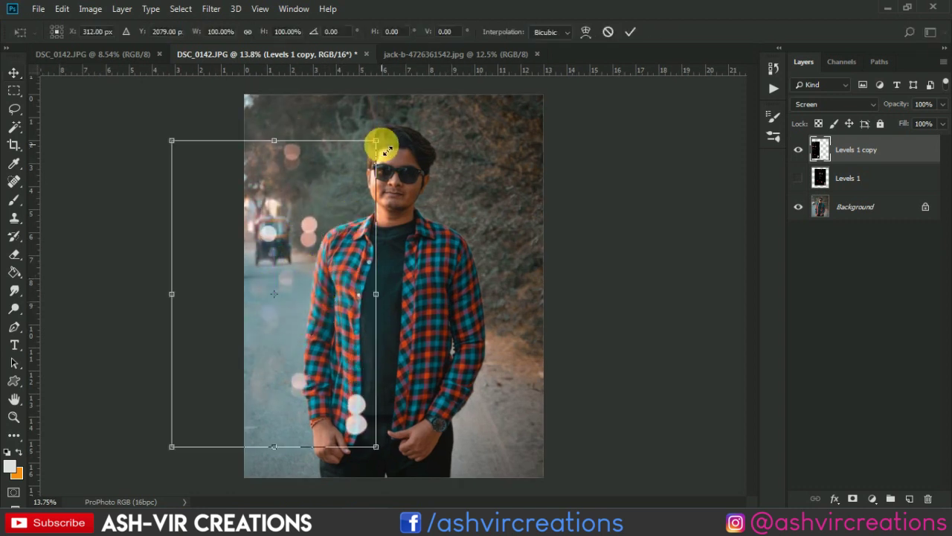
pyautogui.moveTo(372, 138); pyautogui.dragTo(340, 187)
pyautogui.moveTo(291, 308)
pyautogui.mouseDown()
pyautogui.moveTo(292, 263)
pyautogui.moveTo(340, 170)
pyautogui.mouseUp()
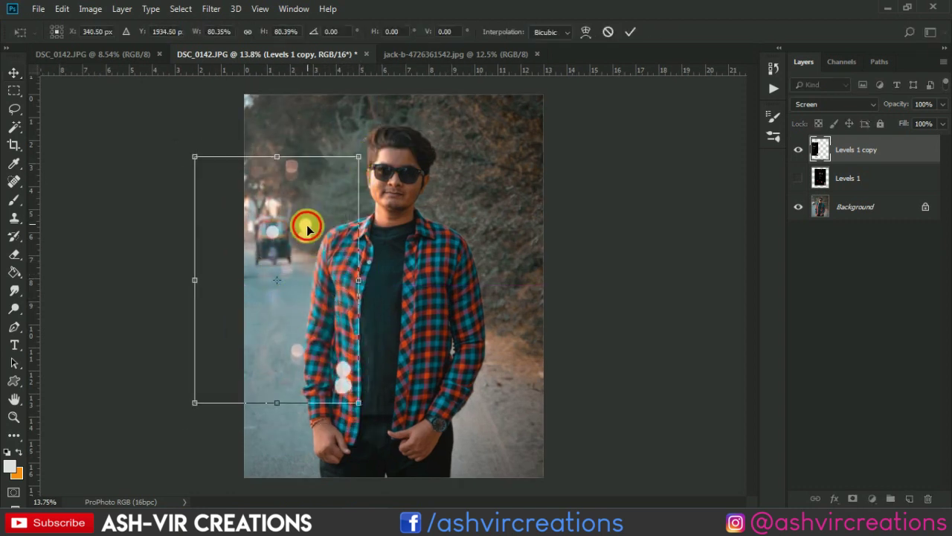
pyautogui.moveTo(308, 223)
pyautogui.mouseDown()
pyautogui.moveTo(291, 241)
pyautogui.moveTo(307, 280)
pyautogui.moveTo(308, 231)
pyautogui.moveTo(319, 239)
pyautogui.mouseUp()
pyautogui.press('Return')
pyautogui.hotkey('ctrl', '0')
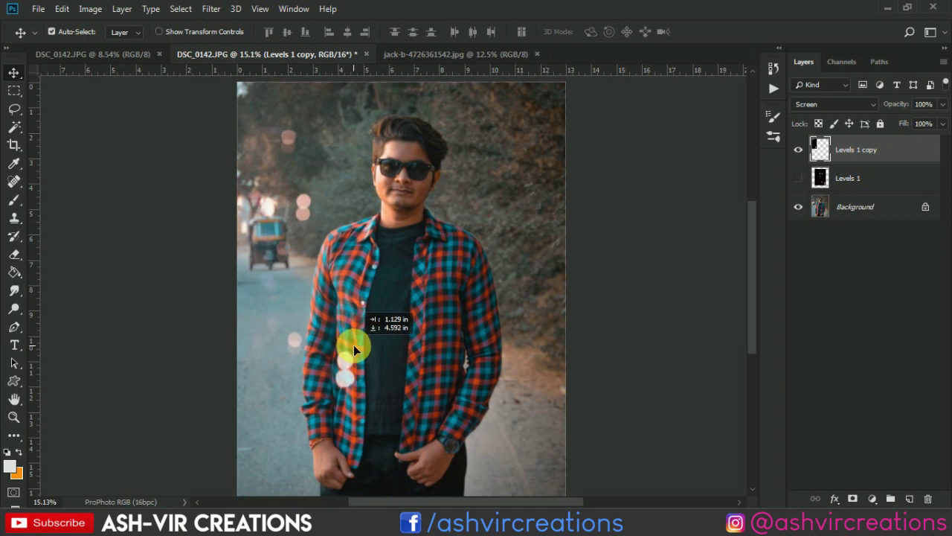
pyautogui.moveTo(318, 239); pyautogui.dragTo(336, 343)
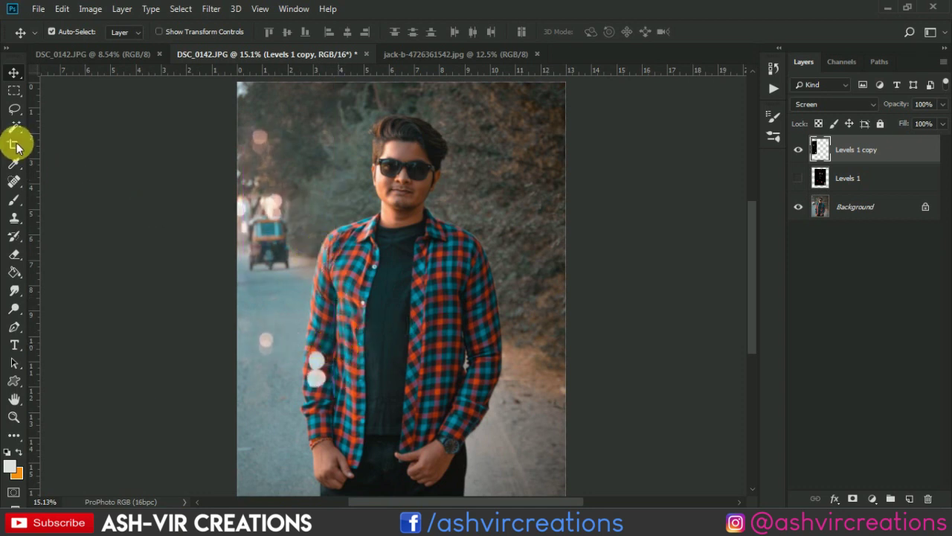
# Erase the white bokeh circles from the man's sleeve with a very large Soft Round eraser
pyautogui.click(14, 254)
pyautogui.rightClick(299, 317)
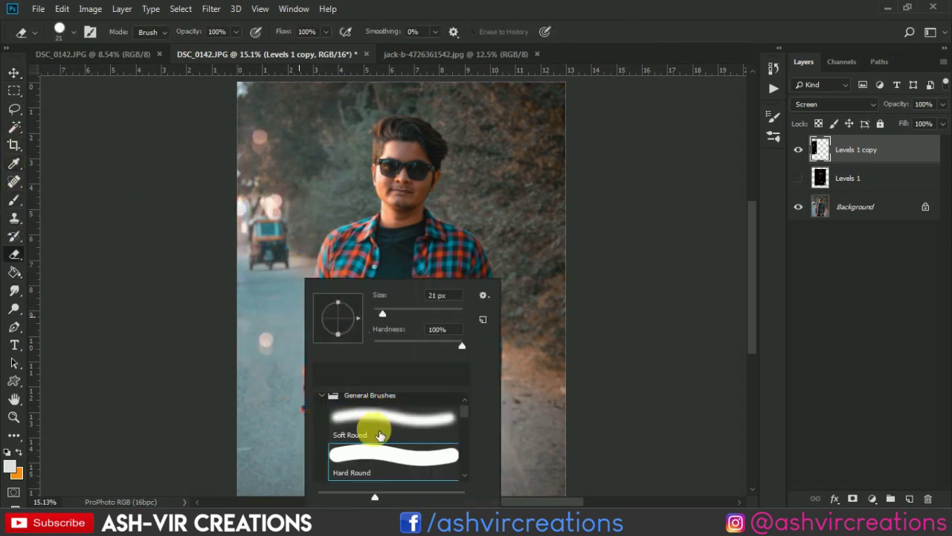
pyautogui.doubleClick(380, 435)
pyautogui.rightClick(372, 334)
pyautogui.moveTo(459, 313); pyautogui.dragTo(527, 312)
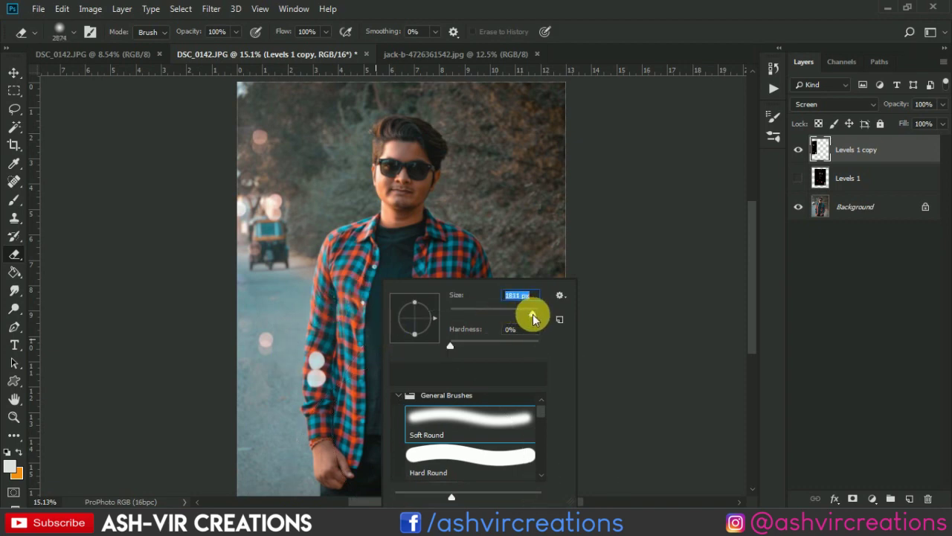
pyautogui.press('Return')
pyautogui.click(287, 372)
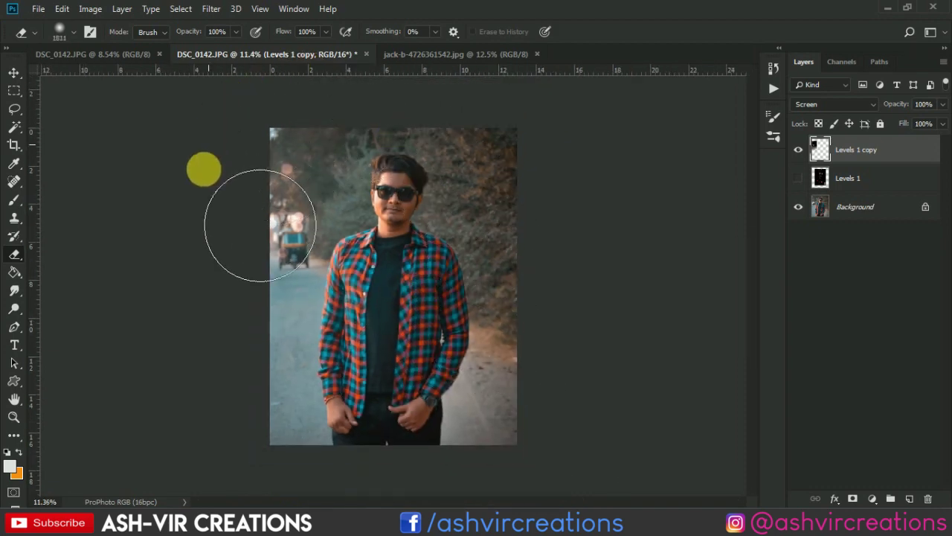
# Switch back to the Move tool and scroll around to review the erased area
pyautogui.scroll(3, 195, 194)
pyautogui.press('v')
pyautogui.moveTo(328, 228)
pyautogui.mouseDown()
pyautogui.moveTo(325, 242)
pyautogui.moveTo(328, 228)
pyautogui.mouseUp()
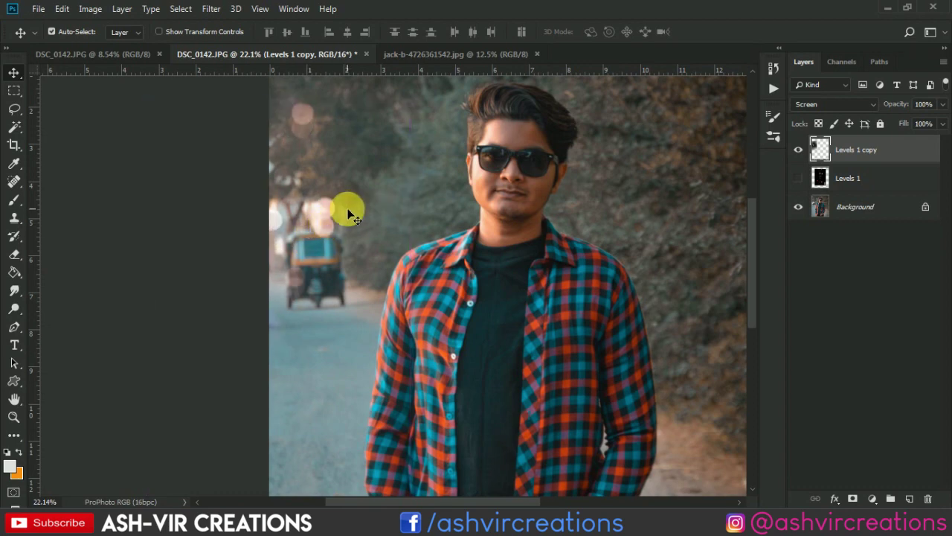
pyautogui.scroll(-1, 350, 214)
pyautogui.scroll(-2, 343, 214)
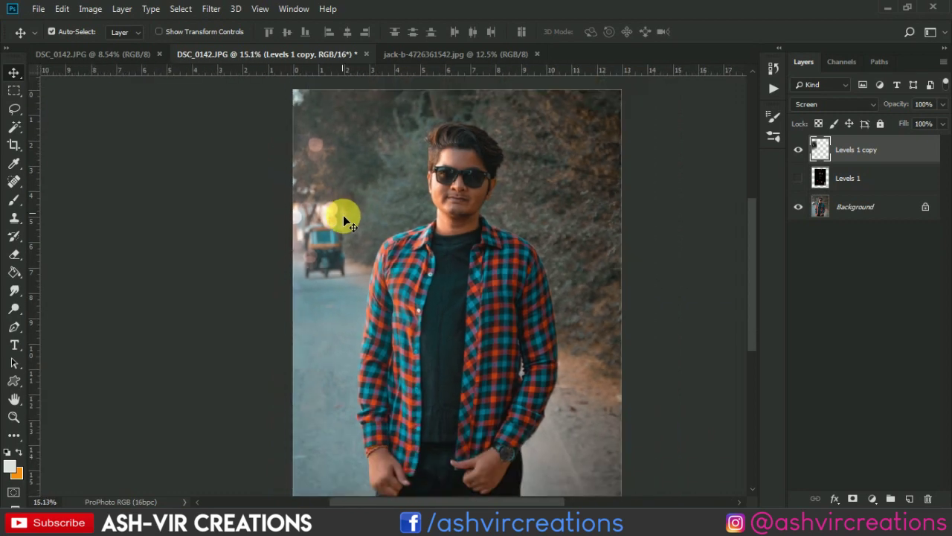
pyautogui.scroll(-1, 344, 217)
pyautogui.scroll(-1, 344, 221)
pyautogui.scroll(1, 344, 216)
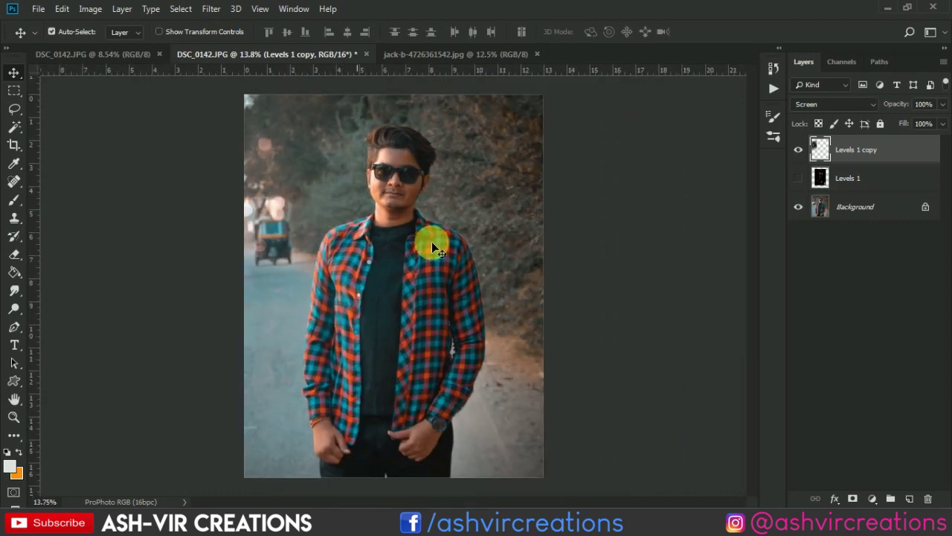
# Add a black Color Fill layer in Multiply mode and target its layer mask
pyautogui.click(872, 498)
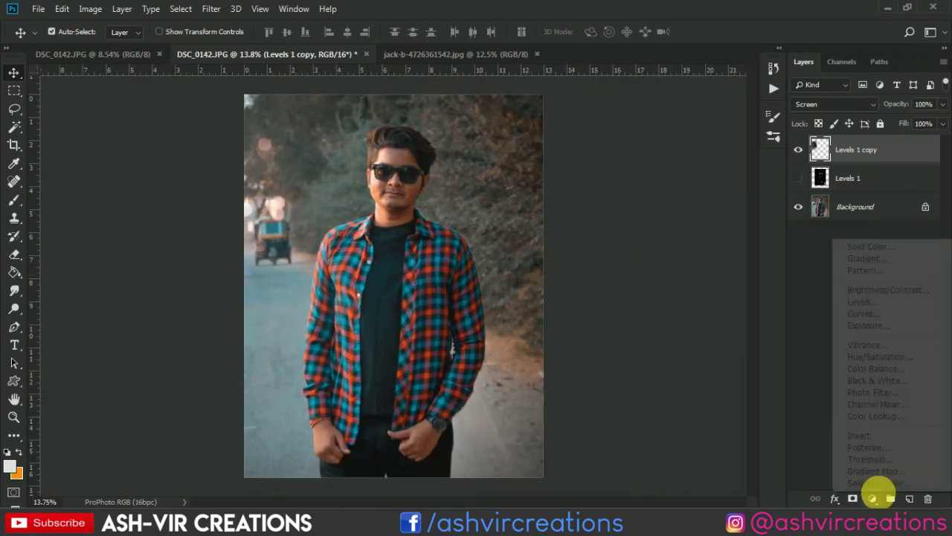
pyautogui.click(869, 247)
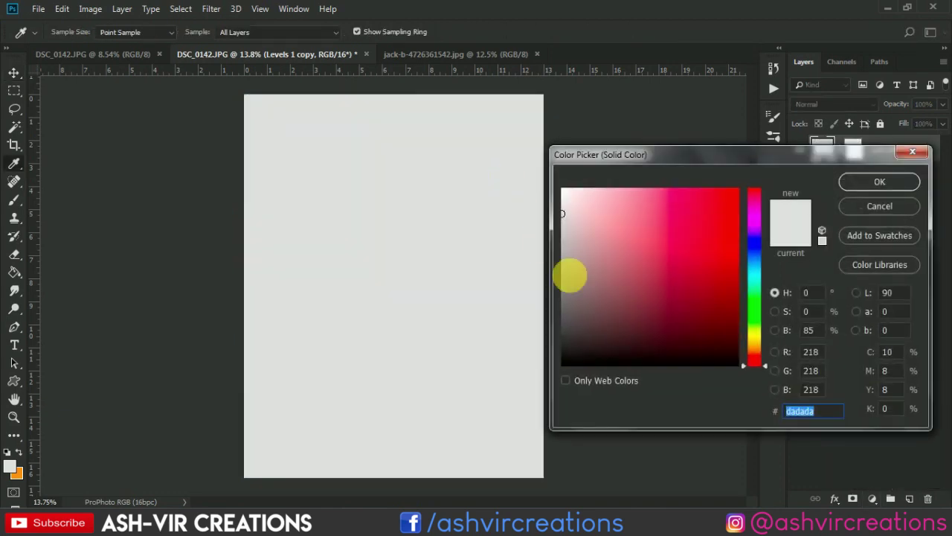
pyautogui.moveTo(569, 273); pyautogui.dragTo(561, 382)
pyautogui.click(863, 183)
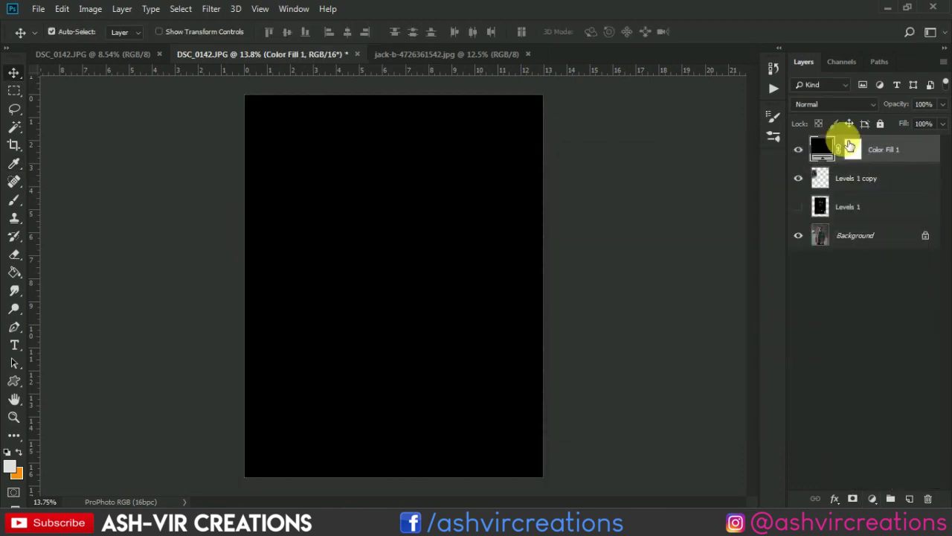
pyautogui.click(827, 105)
pyautogui.click(835, 157)
pyautogui.click(854, 150)
# Paint the mask with a roughly 2500 px brush to clear the darkening from the man
pyautogui.click(14, 199)
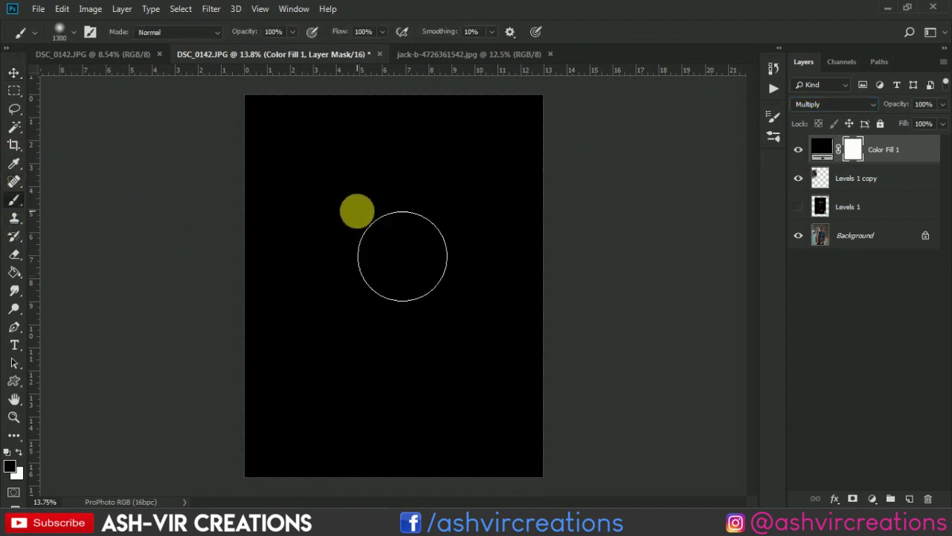
pyautogui.press(']')
pyautogui.press(']')
pyautogui.press(']')
pyautogui.click(400, 229)
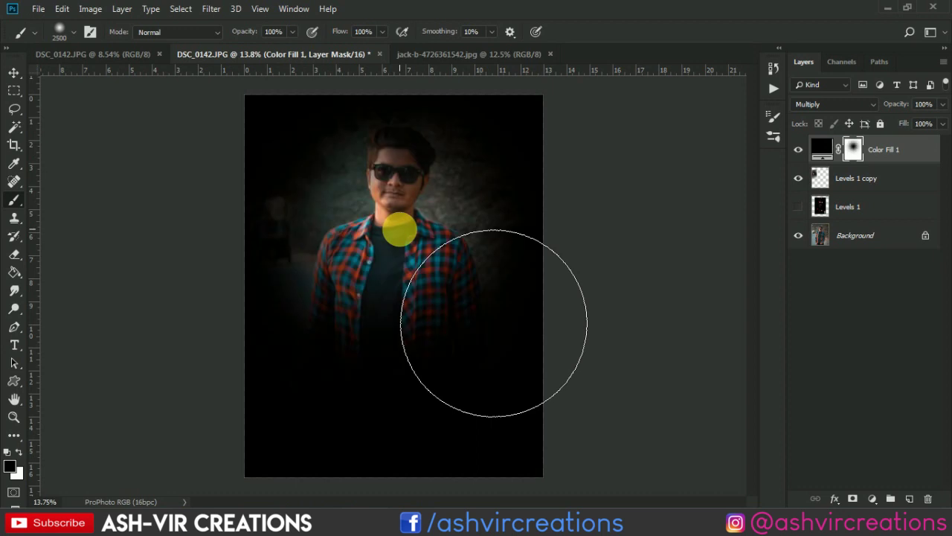
pyautogui.click(395, 362)
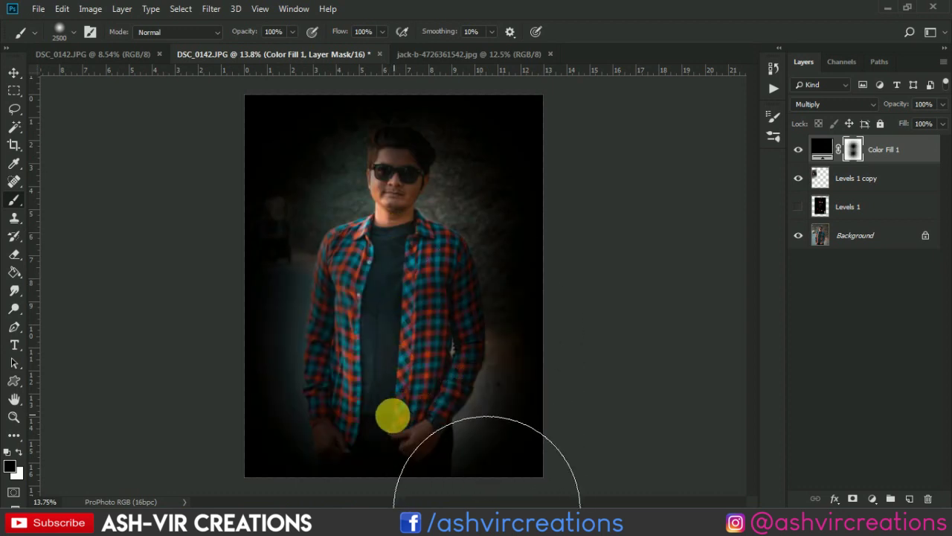
pyautogui.click(392, 418)
pyautogui.click(390, 297)
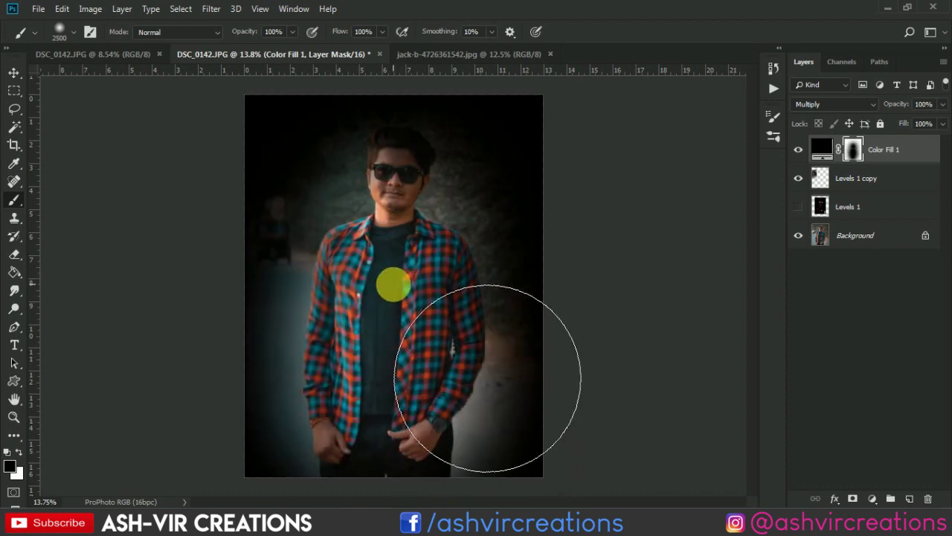
pyautogui.press('[')
pyautogui.click(436, 298)
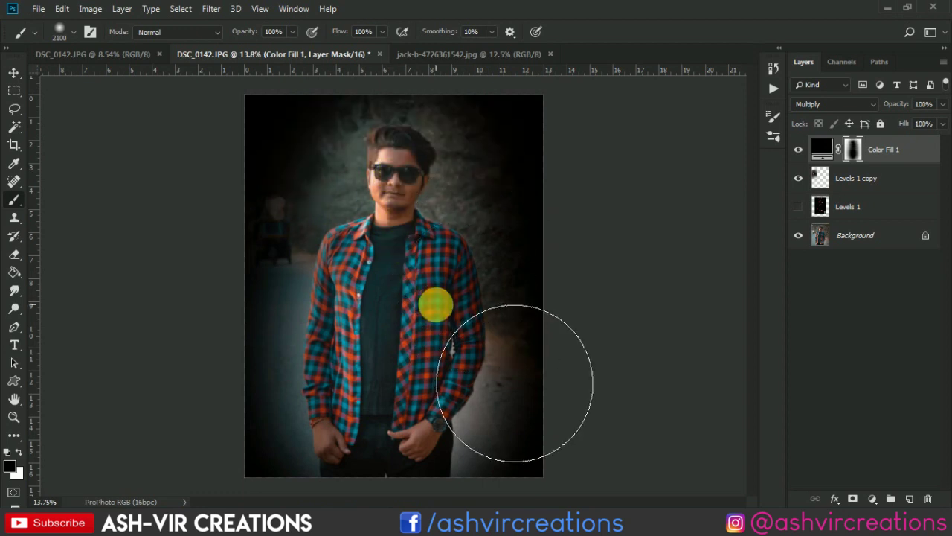
pyautogui.press('[')
pyautogui.press('[')
pyautogui.press('[')
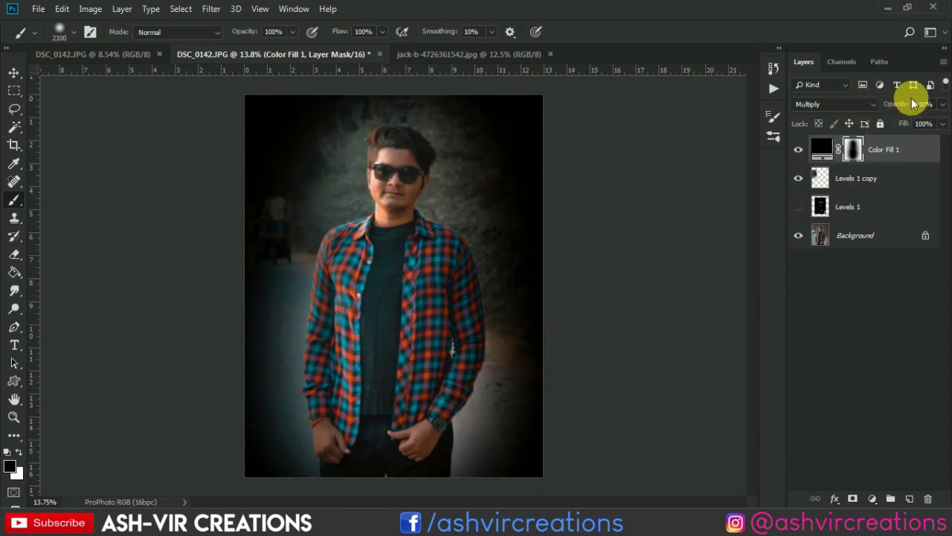
# Set the fill to 16% opacity, test Levels 1 copy's stacking order, and compare the vignette
pyautogui.moveTo(902, 102)
pyautogui.mouseDown()
pyautogui.moveTo(880, 123)
pyautogui.moveTo(848, 110)
pyautogui.moveTo(808, 145)
pyautogui.mouseUp()
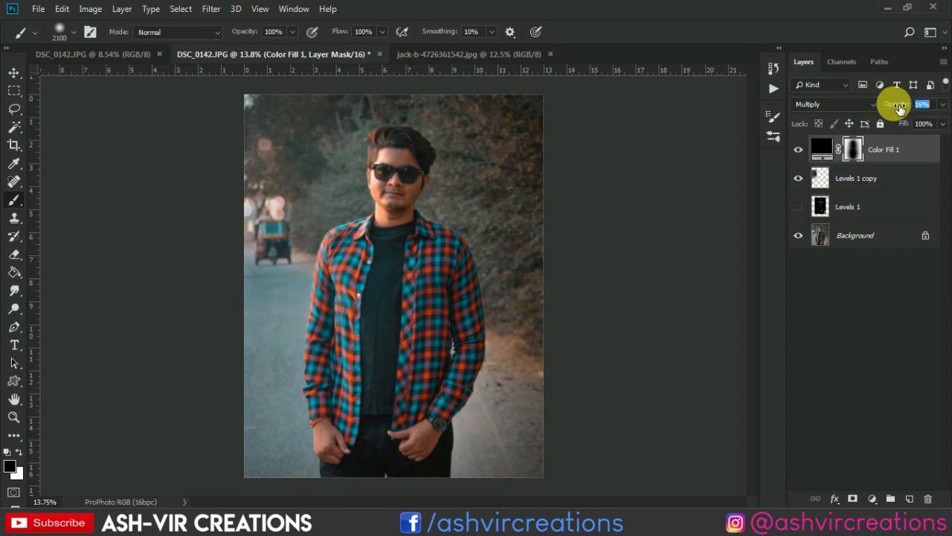
pyautogui.click(872, 180)
pyautogui.moveTo(867, 182); pyautogui.dragTo(878, 151)
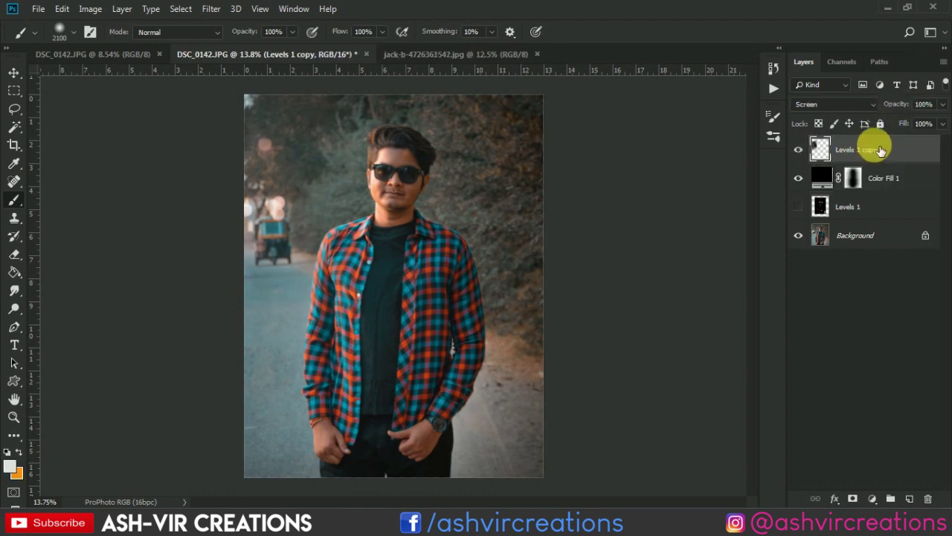
pyautogui.moveTo(884, 152); pyautogui.dragTo(871, 187)
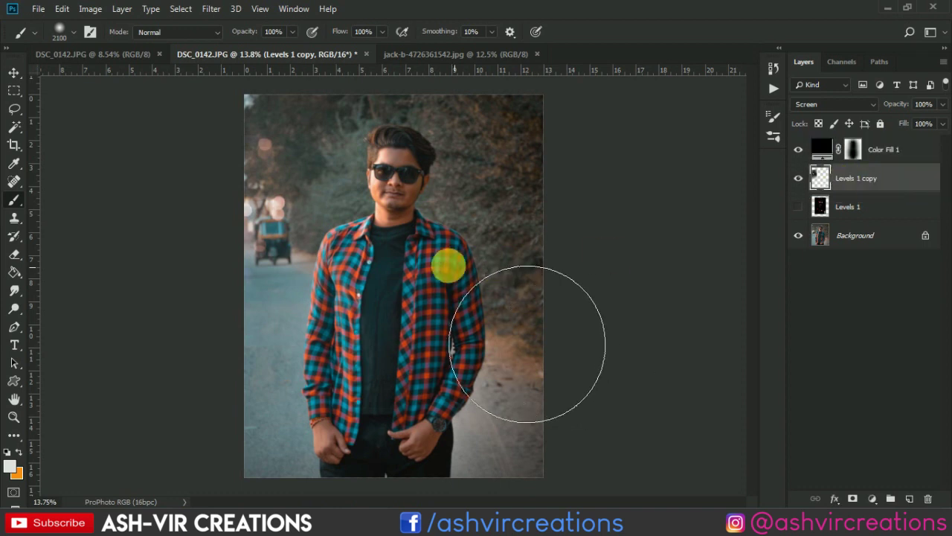
pyautogui.click(813, 156)
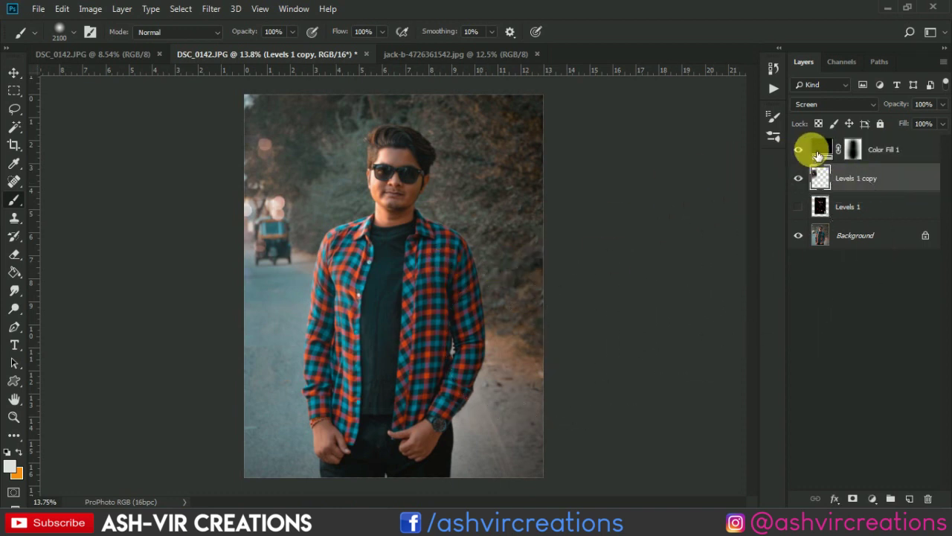
pyautogui.click(816, 155)
pyautogui.click(815, 157)
# Paint white on the mask to restore darkening along the upper edge, toggling to compare
pyautogui.click(846, 160)
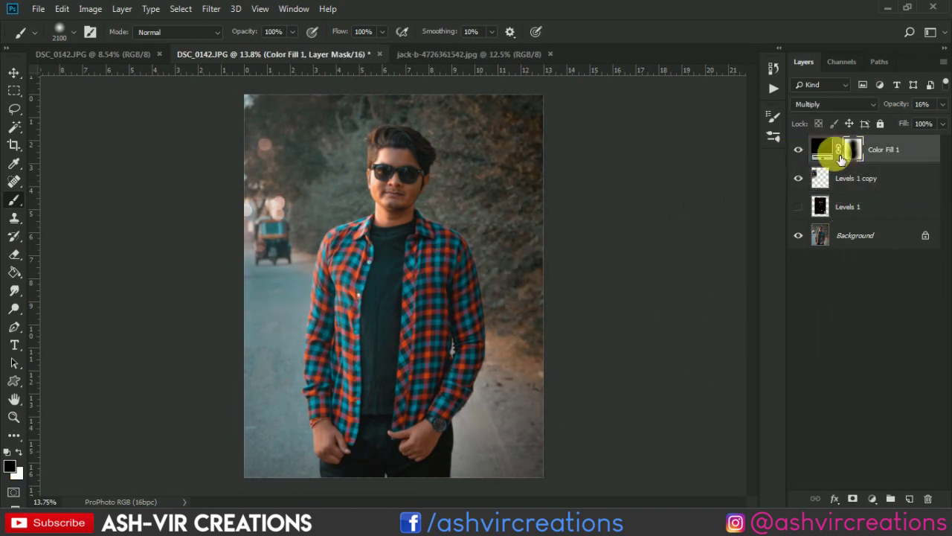
pyautogui.click(18, 458)
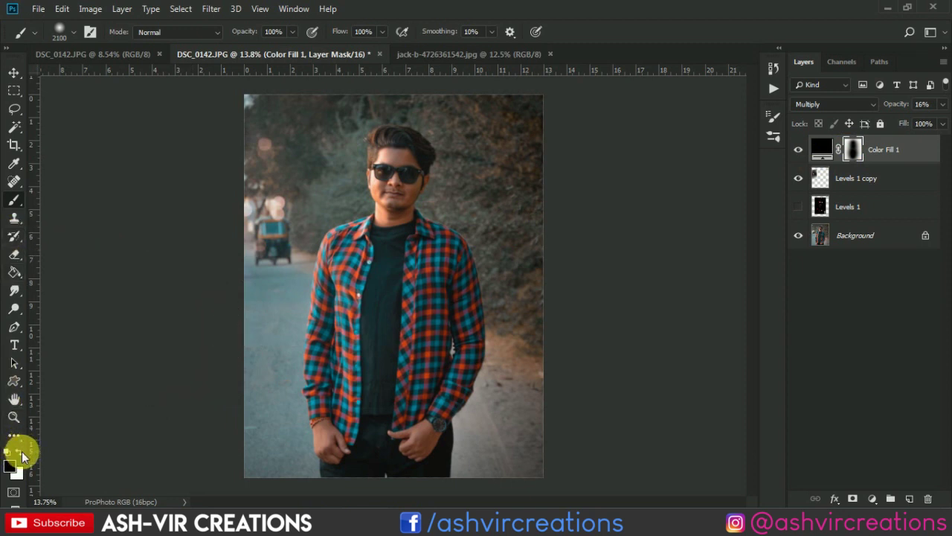
pyautogui.click(291, 159)
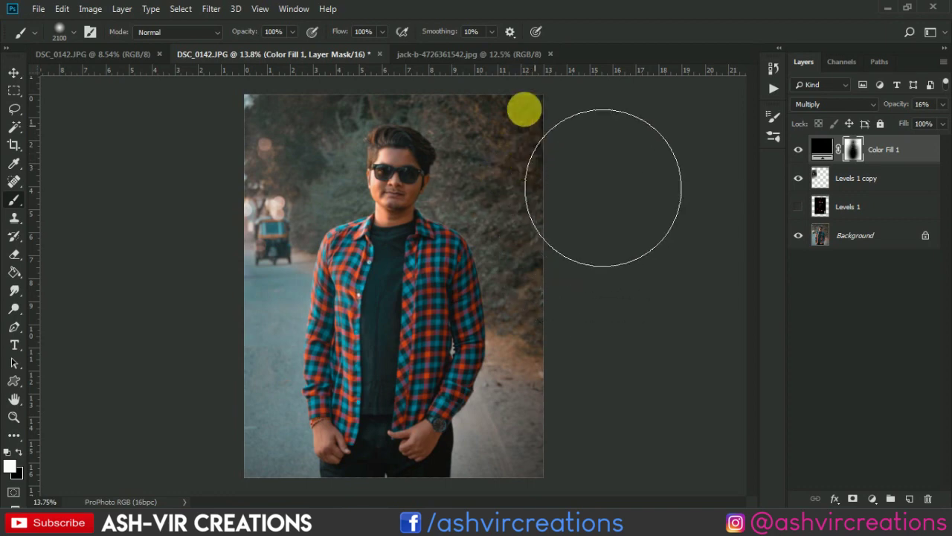
pyautogui.scroll(-2, 342, 123)
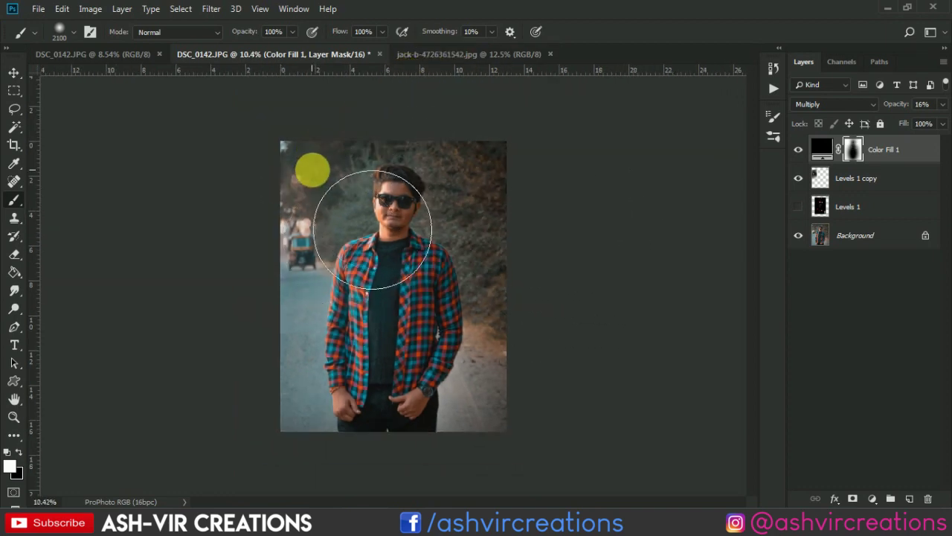
pyautogui.scroll(3, 393, 220)
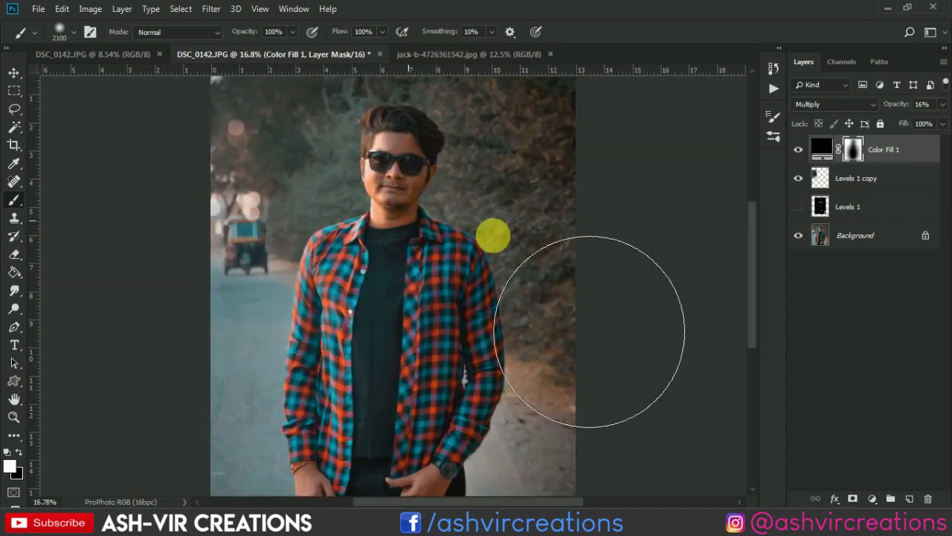
pyautogui.click(798, 149)
pyautogui.click(797, 150)
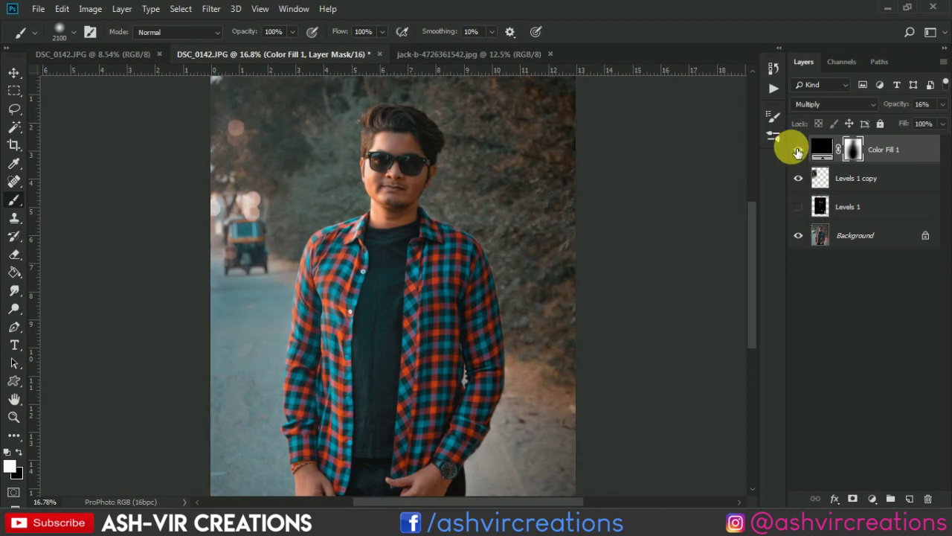
# Restore the darkening along the right and lower edges, then compare the vignette on and off
pyautogui.scroll(-2, 395, 223)
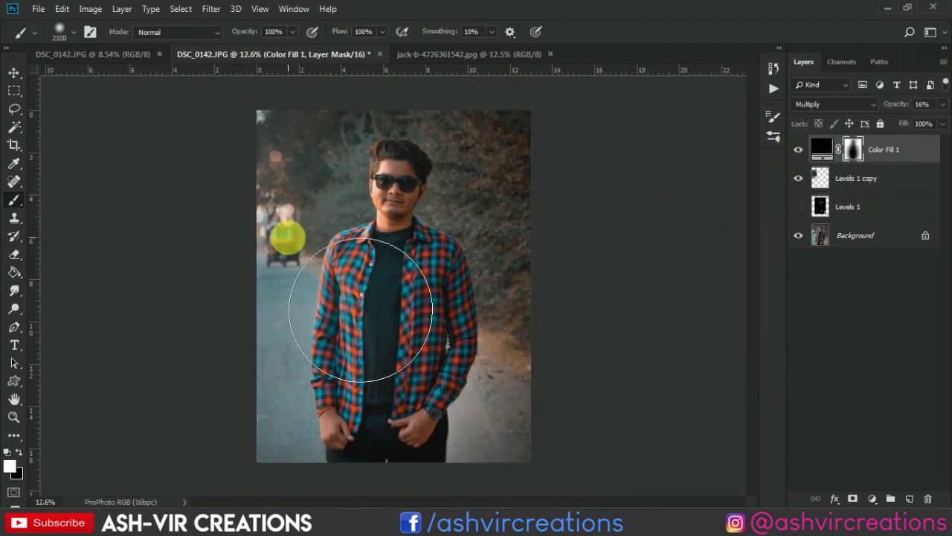
pyautogui.click(360, 277)
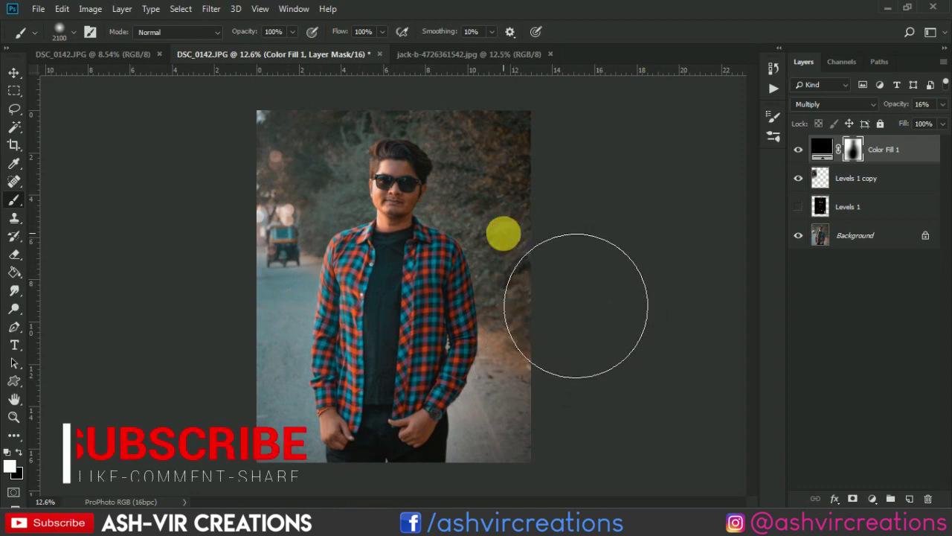
pyautogui.moveTo(582, 365)
pyautogui.mouseDown()
pyautogui.moveTo(314, 407)
pyautogui.moveTo(542, 382)
pyautogui.mouseUp()
pyautogui.click(796, 207)
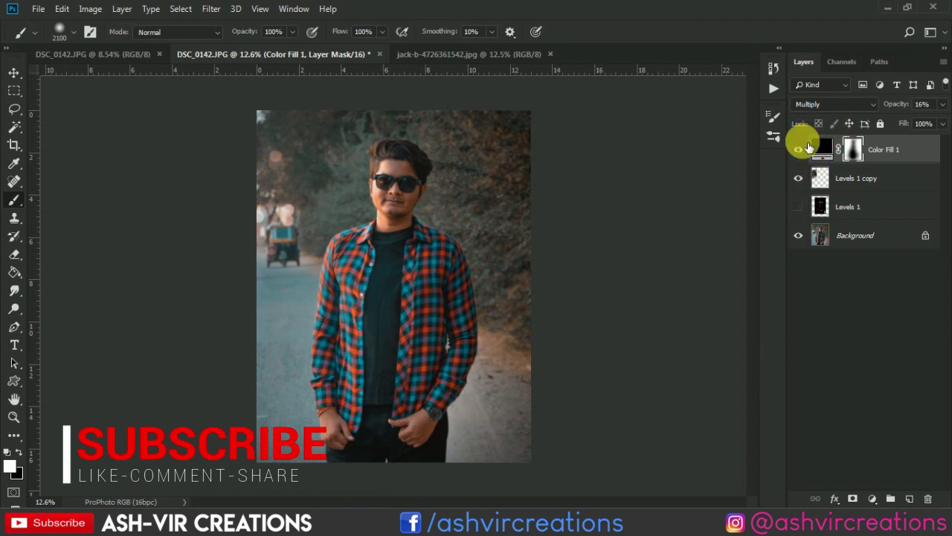
pyautogui.click(798, 150)
pyautogui.click(798, 149)
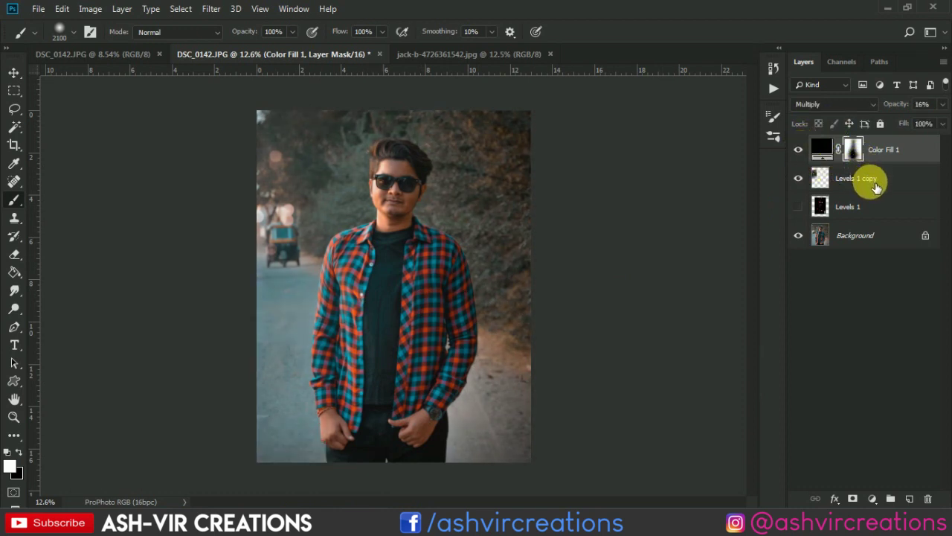
# Select the Levels 1 bokeh layer
pyautogui.click(875, 180)
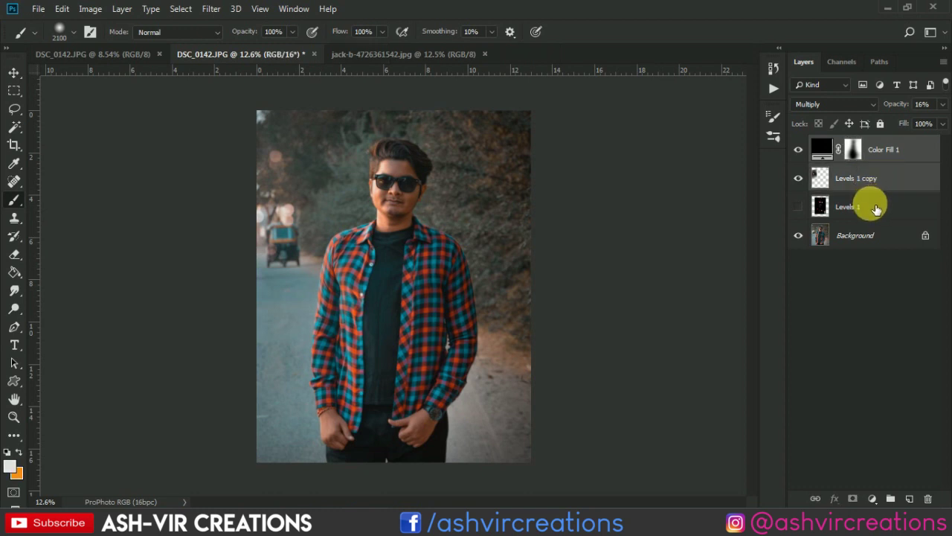
pyautogui.click(890, 183)
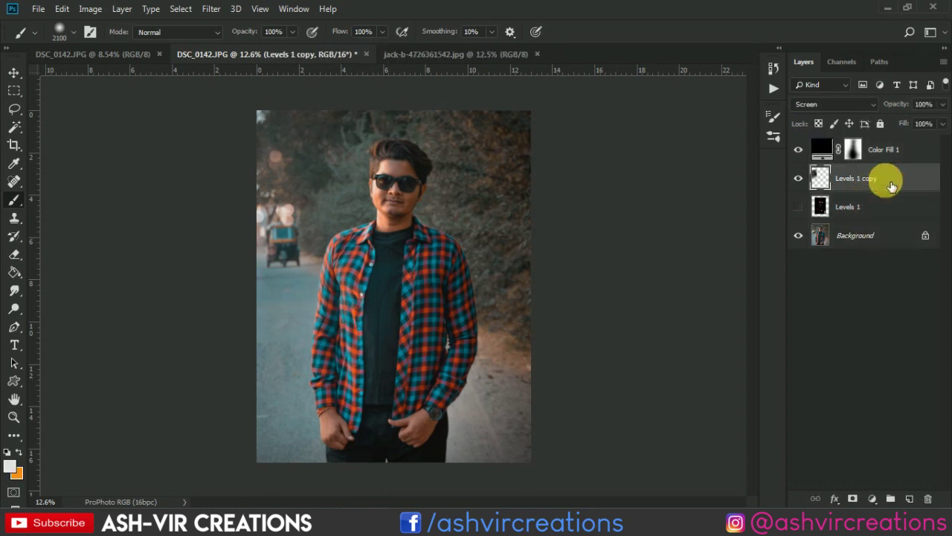
pyautogui.click(856, 207)
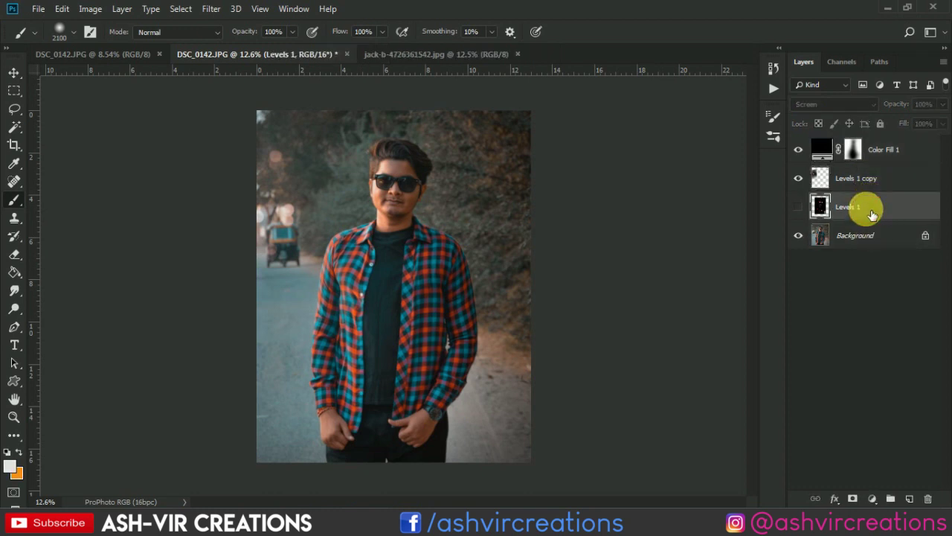
# Unhide the Levels 1 bokeh layer and shift it up toward the top edge, off the man
pyautogui.click(807, 214)
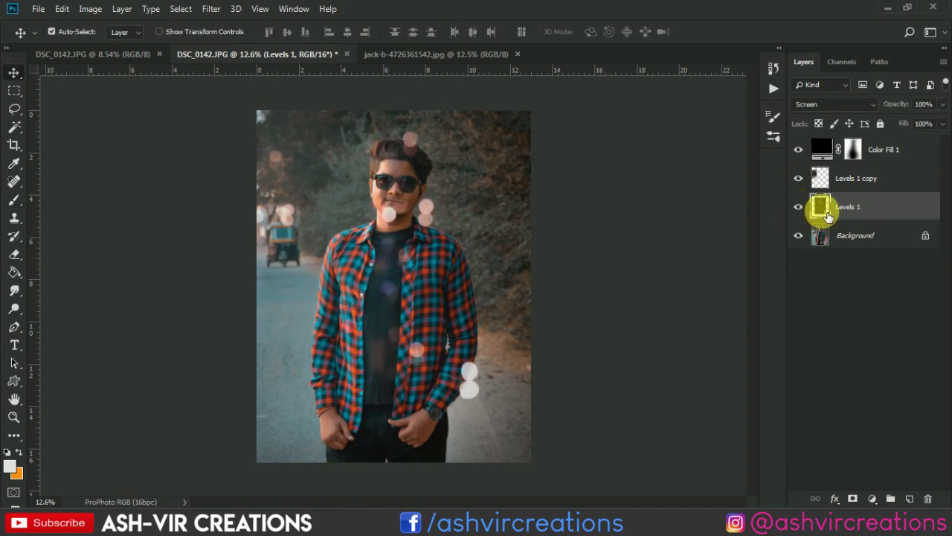
pyautogui.hotkey('ctrl', 't')
pyautogui.moveTo(394, 290)
pyautogui.mouseDown()
pyautogui.moveTo(469, 253)
pyautogui.moveTo(487, 134)
pyautogui.moveTo(482, 176)
pyautogui.moveTo(454, 151)
pyautogui.moveTo(455, 161)
pyautogui.mouseUp()
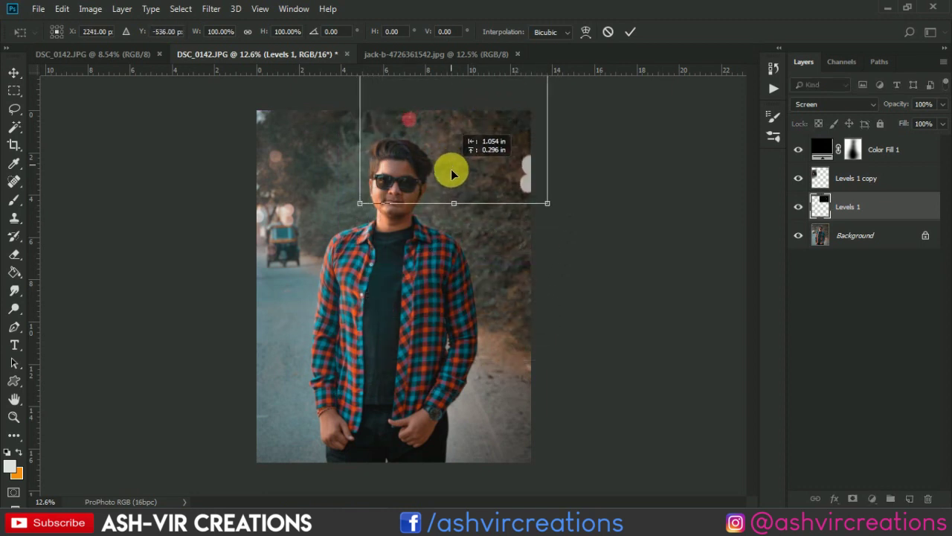
pyautogui.moveTo(521, 191)
pyautogui.mouseDown()
pyautogui.moveTo(583, 264)
pyautogui.moveTo(564, 206)
pyautogui.moveTo(521, 144)
pyautogui.moveTo(453, 123)
pyautogui.moveTo(454, 137)
pyautogui.moveTo(340, 171)
pyautogui.moveTo(303, 164)
pyautogui.moveTo(296, 142)
pyautogui.moveTo(277, 143)
pyautogui.moveTo(294, 167)
pyautogui.moveTo(228, 111)
pyautogui.moveTo(260, 123)
pyautogui.moveTo(340, 111)
pyautogui.moveTo(239, 140)
pyautogui.moveTo(241, 122)
pyautogui.moveTo(272, 136)
pyautogui.mouseUp()
pyautogui.press('Return')
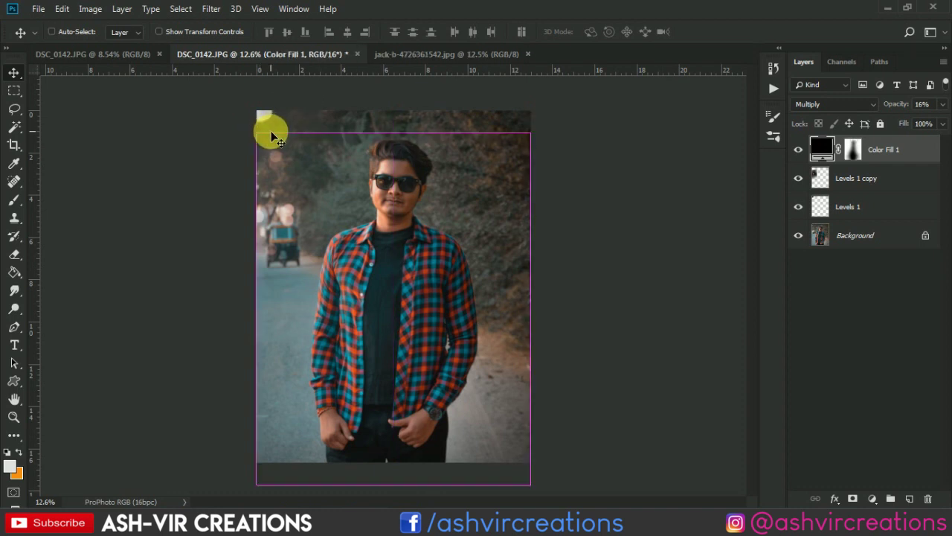
# Move the Levels 1 bokeh lights down toward the photo's top-left corner
pyautogui.rightClick(273, 121)
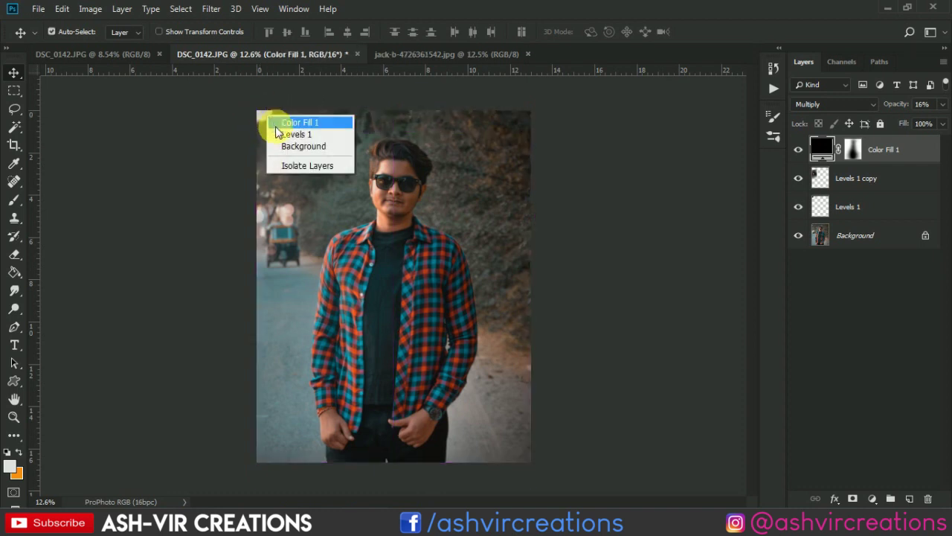
pyautogui.click(274, 123)
pyautogui.click(872, 212)
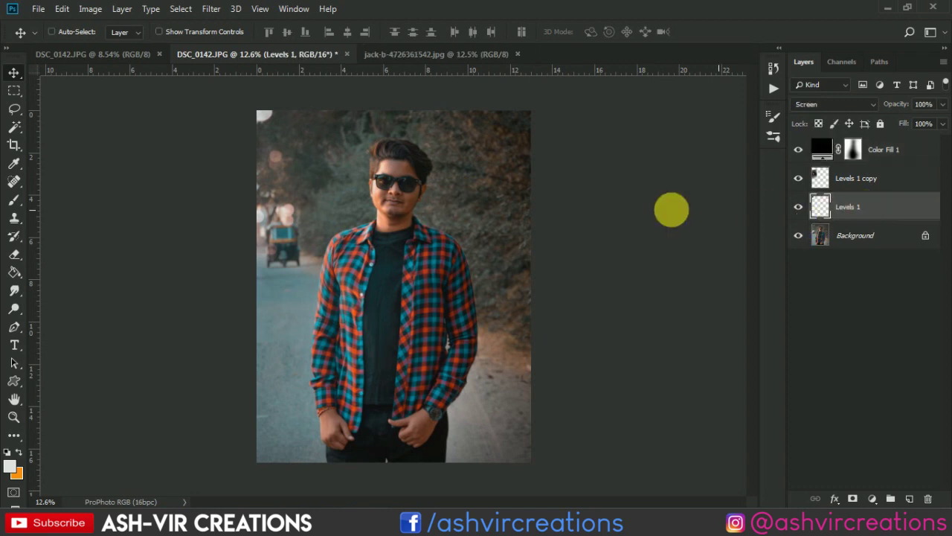
pyautogui.hotkey('ctrl', 't')
pyautogui.moveTo(262, 109); pyautogui.dragTo(262, 123)
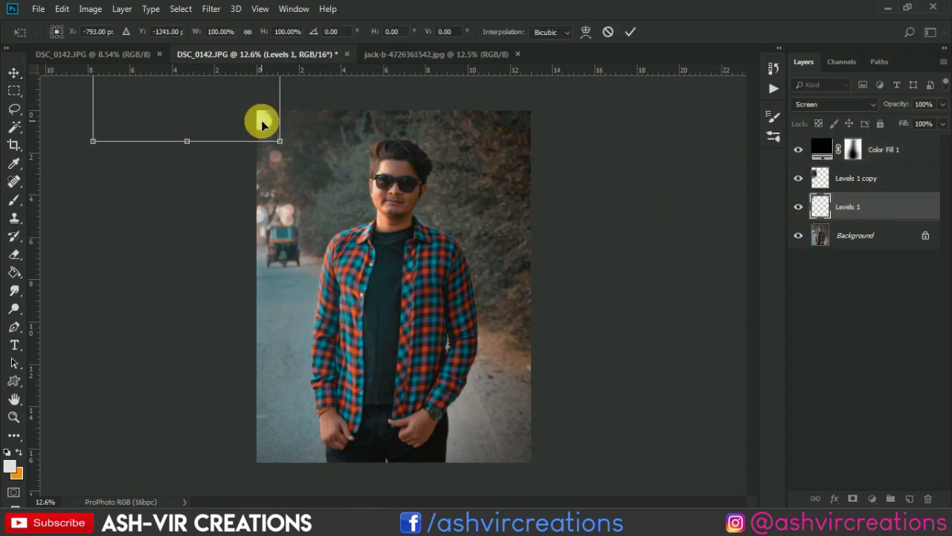
pyautogui.press('Return')
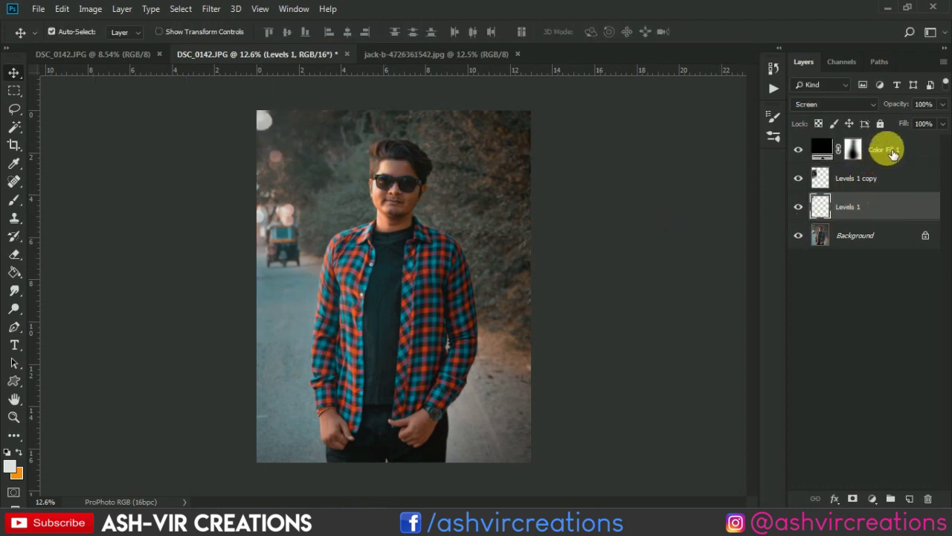
# Compare the Color Fill 1 vignette on and off, then target its mask with a black brush
pyautogui.click(799, 153)
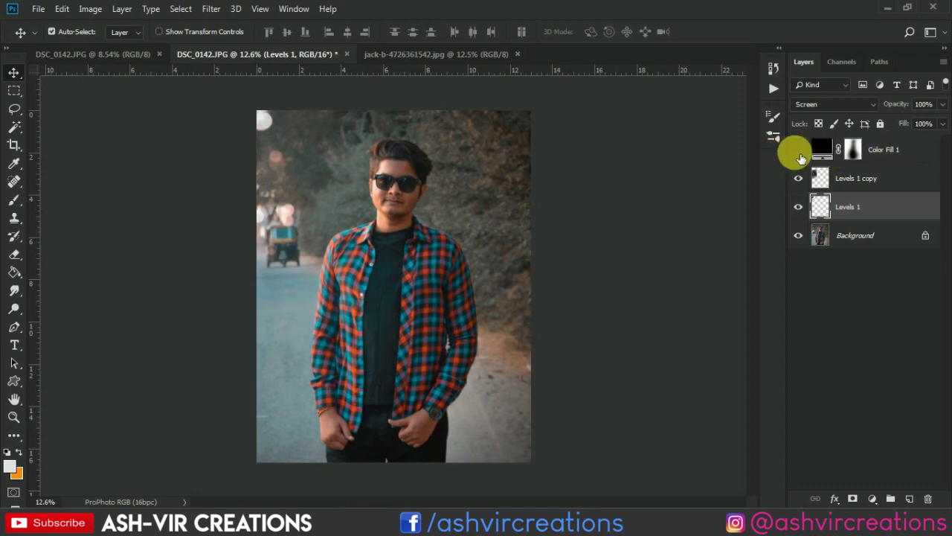
pyautogui.click(799, 151)
pyautogui.click(799, 151)
pyautogui.click(799, 151)
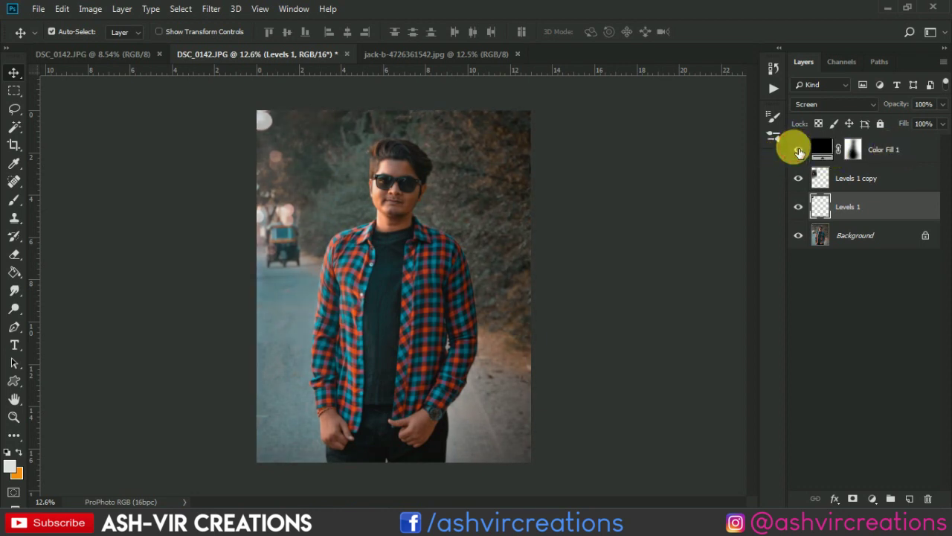
pyautogui.click(910, 149)
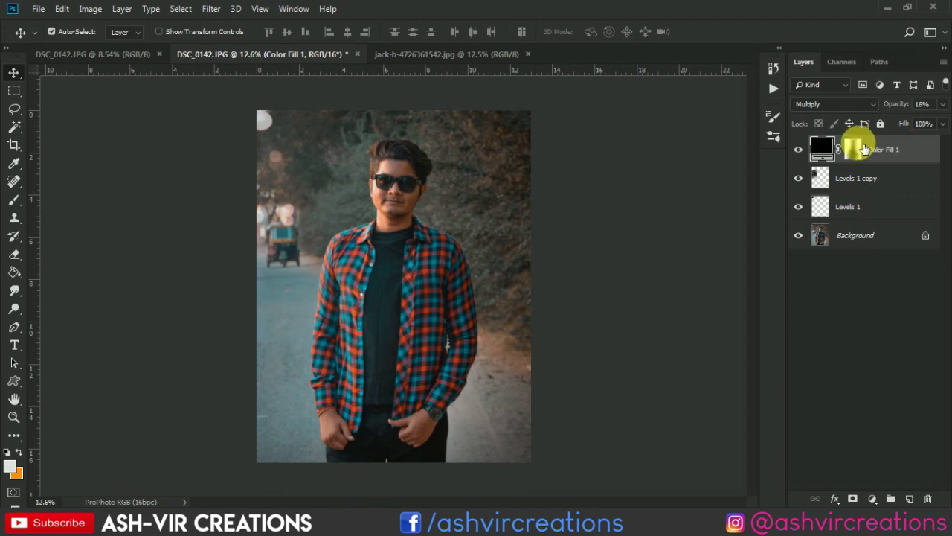
pyautogui.click(855, 151)
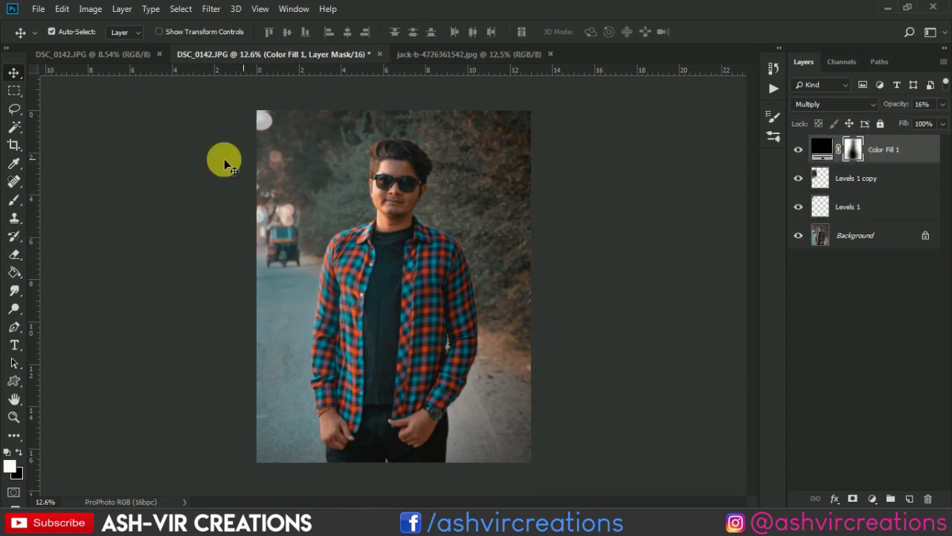
pyautogui.click(13, 200)
pyautogui.click(11, 445)
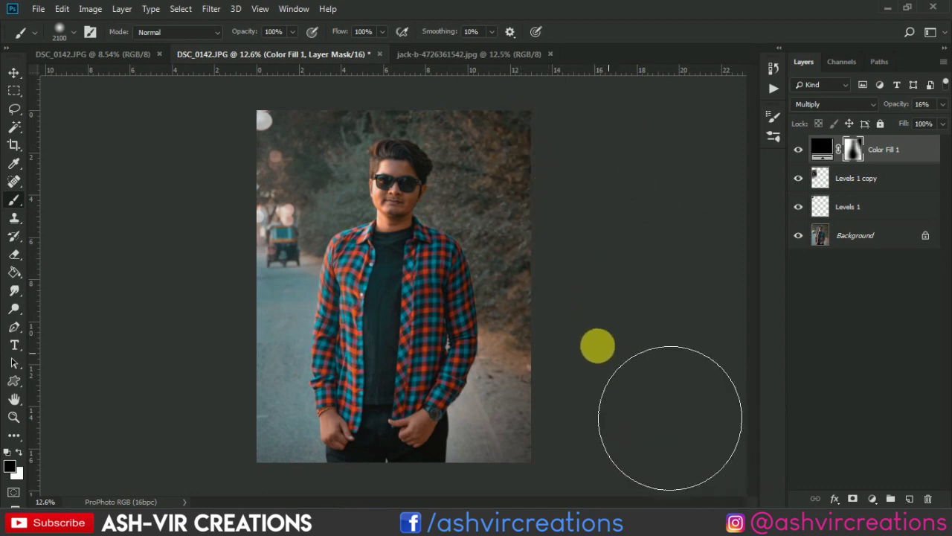
pyautogui.click(799, 150)
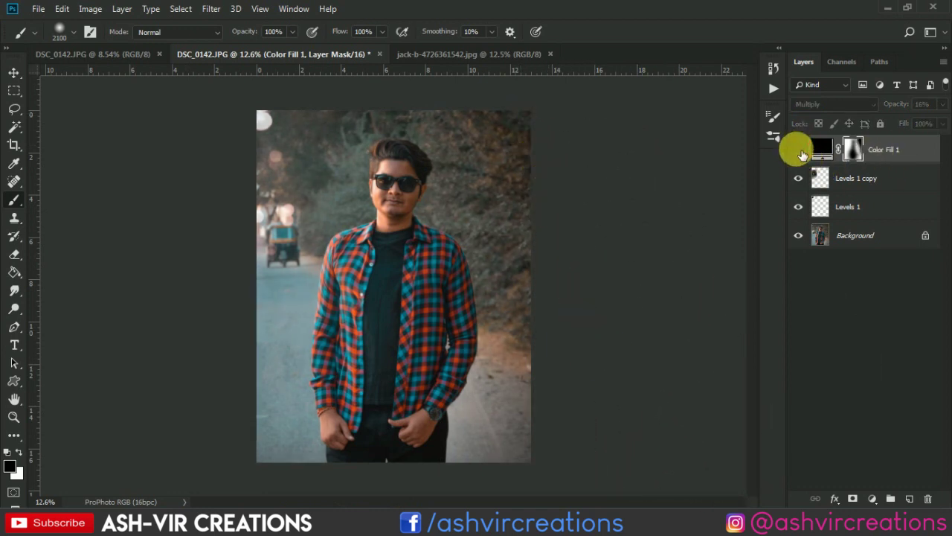
pyautogui.click(799, 150)
# Flatten all four layers into a single Background layer
pyautogui.keyDown('shift'); pyautogui.click(861, 236); pyautogui.keyUp('shift')
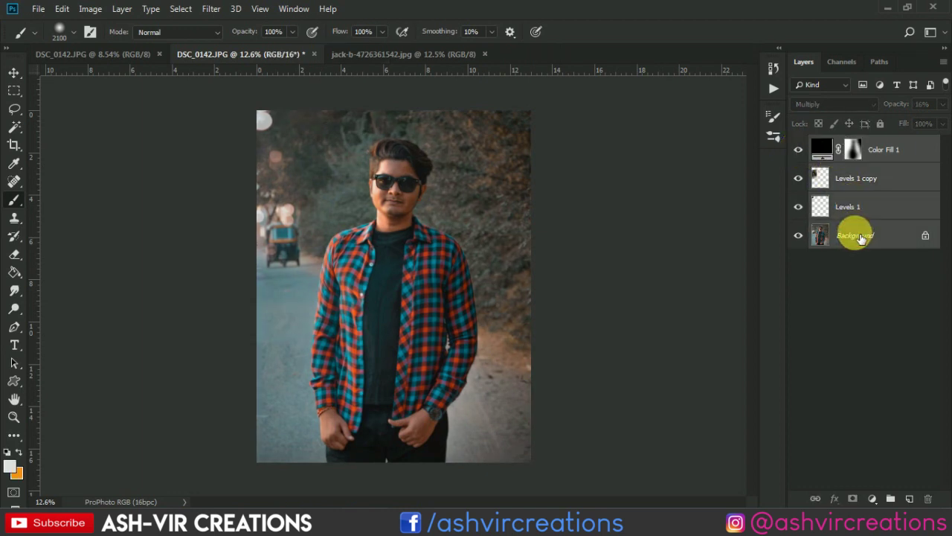
pyautogui.rightClick(854, 235)
pyautogui.click(843, 340)
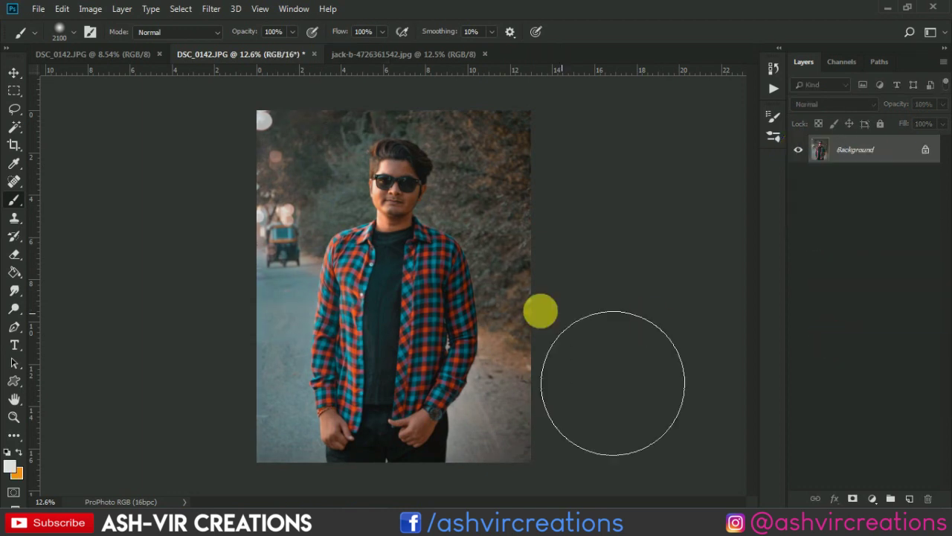
pyautogui.press('v')
# Compare the original photo with the edited portrait, zooming in and out on the result
pyautogui.scroll(1, 432, 280)
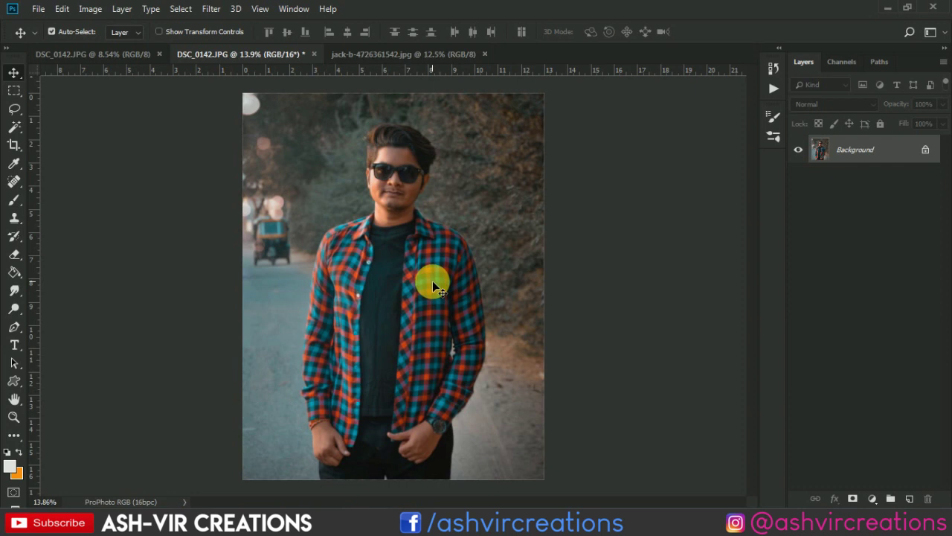
pyautogui.click(140, 56)
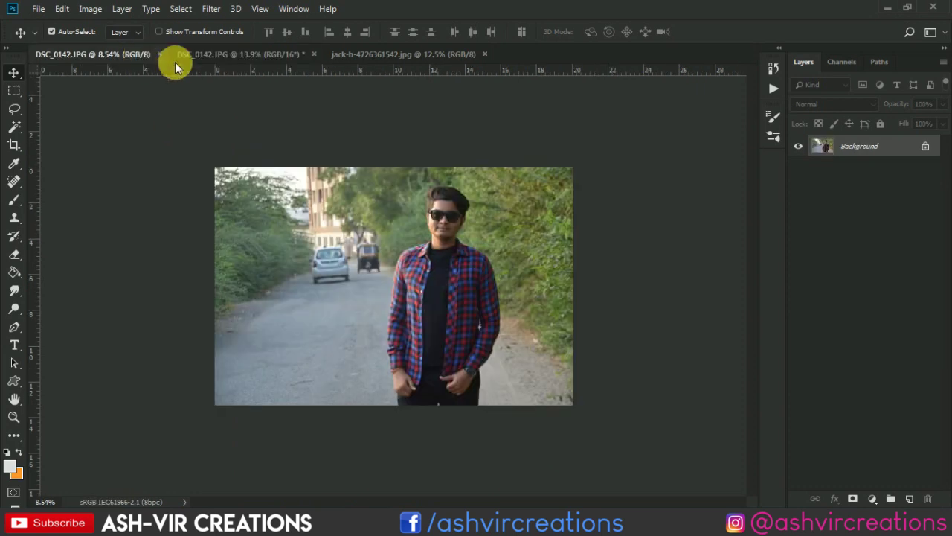
pyautogui.click(245, 57)
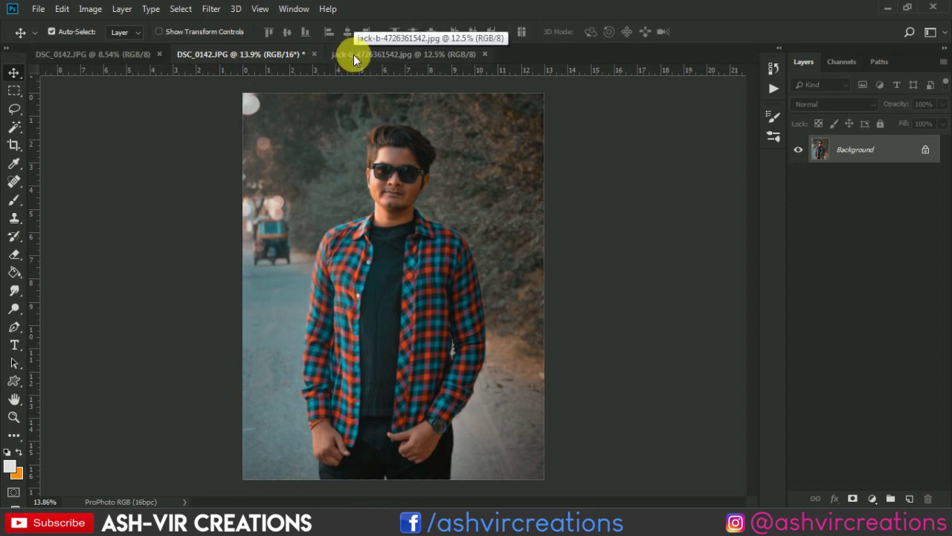
pyautogui.scroll(1, 384, 192)
pyautogui.scroll(-1, 384, 192)
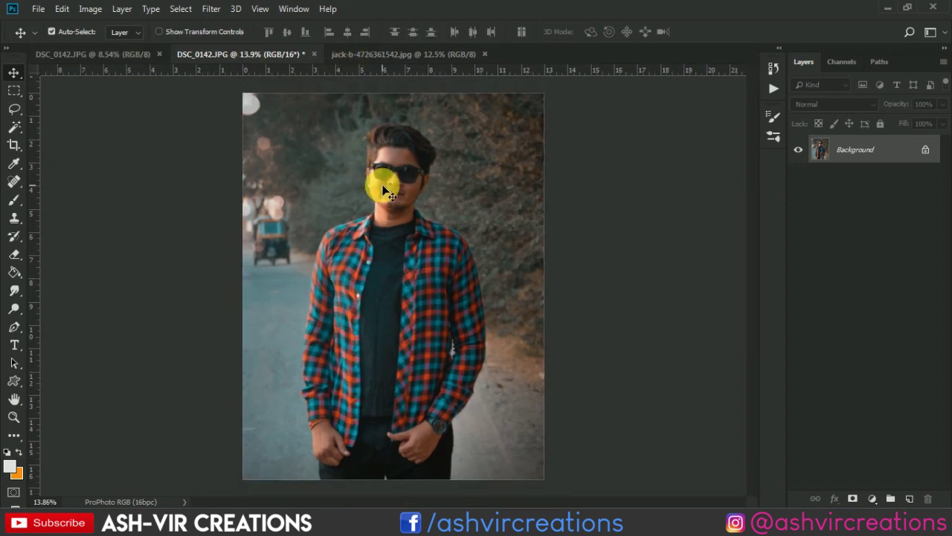
pyautogui.scroll(1, 407, 226)
pyautogui.scroll(-1, 407, 226)
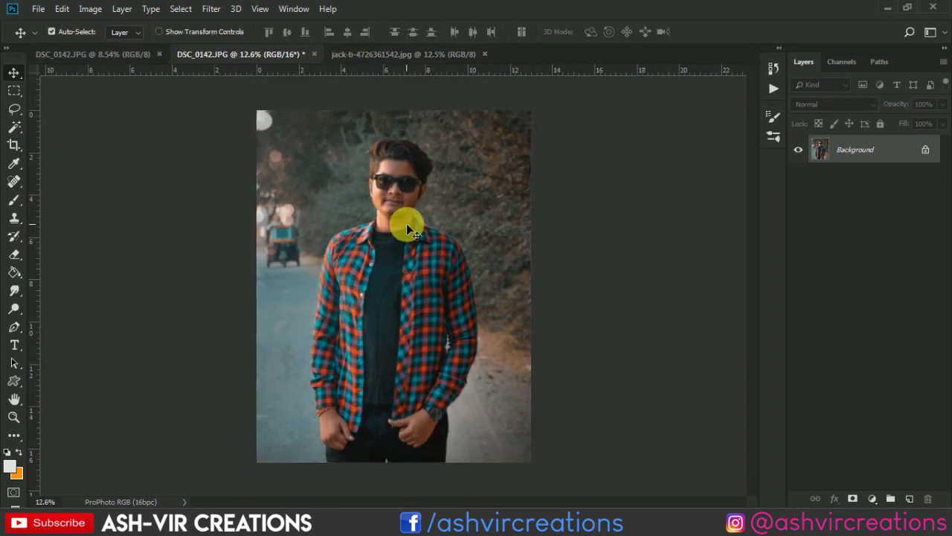
pyautogui.scroll(1, 407, 225)
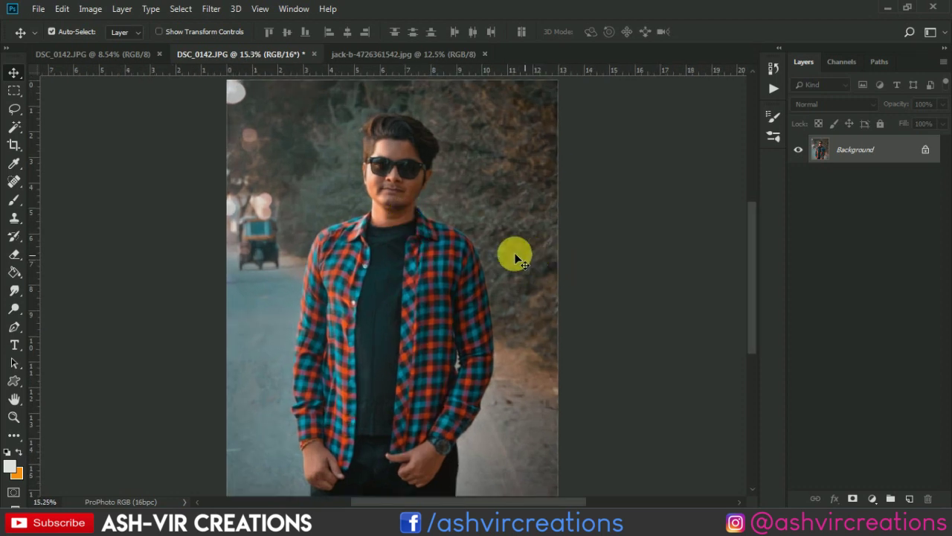
pyautogui.scroll(-1, 321, 171)
pyautogui.scroll(1, 321, 171)
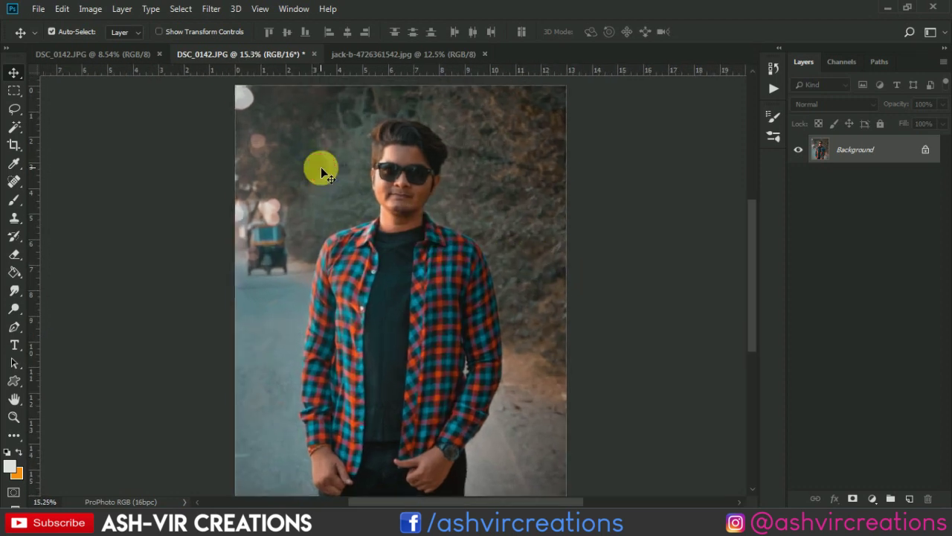
pyautogui.scroll(-1, 321, 172)
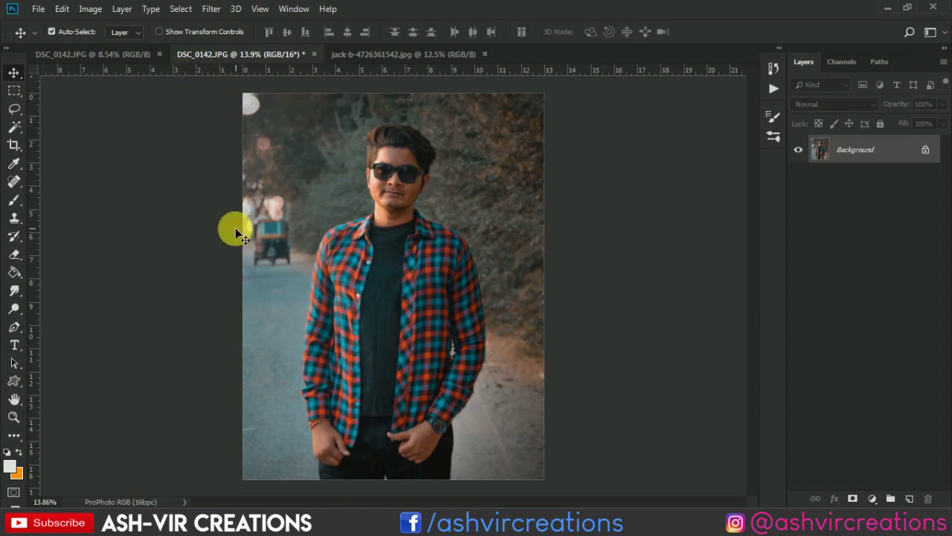
# Check the original photo once more before returning to the finished teal-orange portrait
pyautogui.click(144, 56)
pyautogui.scroll(3, 500, 254)
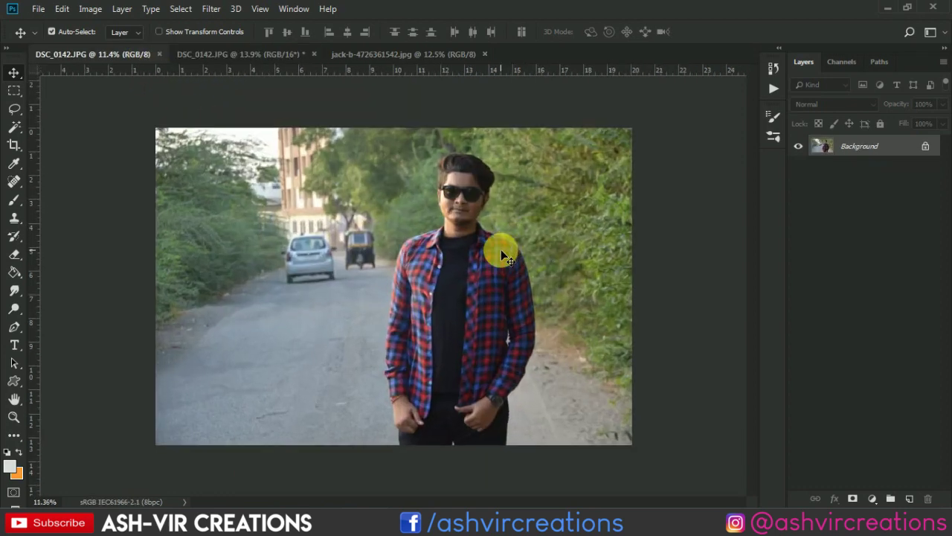
pyautogui.scroll(2, 503, 256)
pyautogui.click(244, 58)
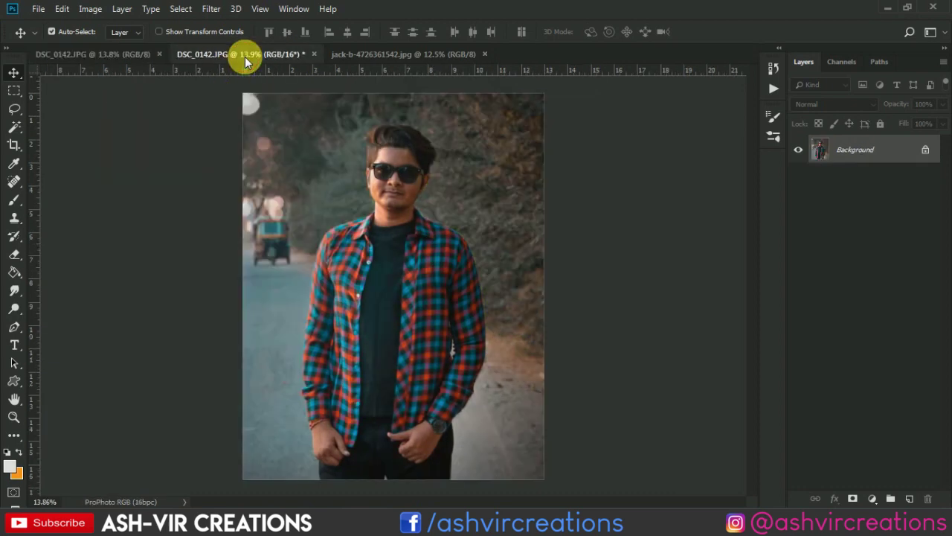